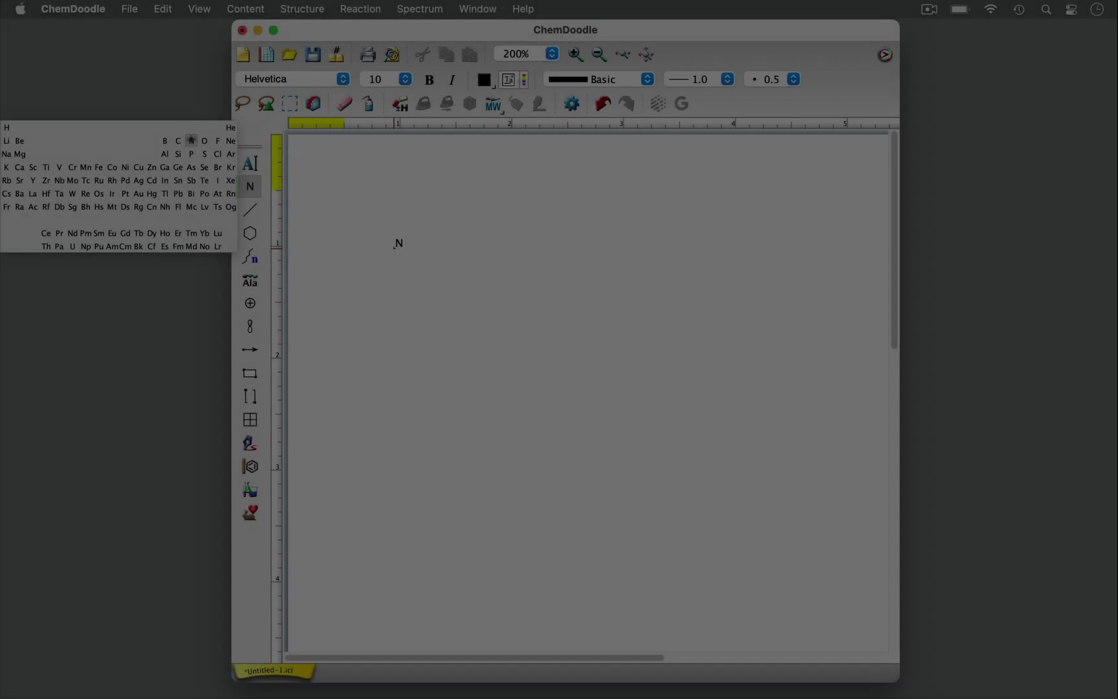
Draw two nitrogen atoms joined by a triple bond and add a lone pair to each nitrogen.
{"action": "left_click_drag", "start_coordinate": [393, 249], "coordinate": [440, 249]}
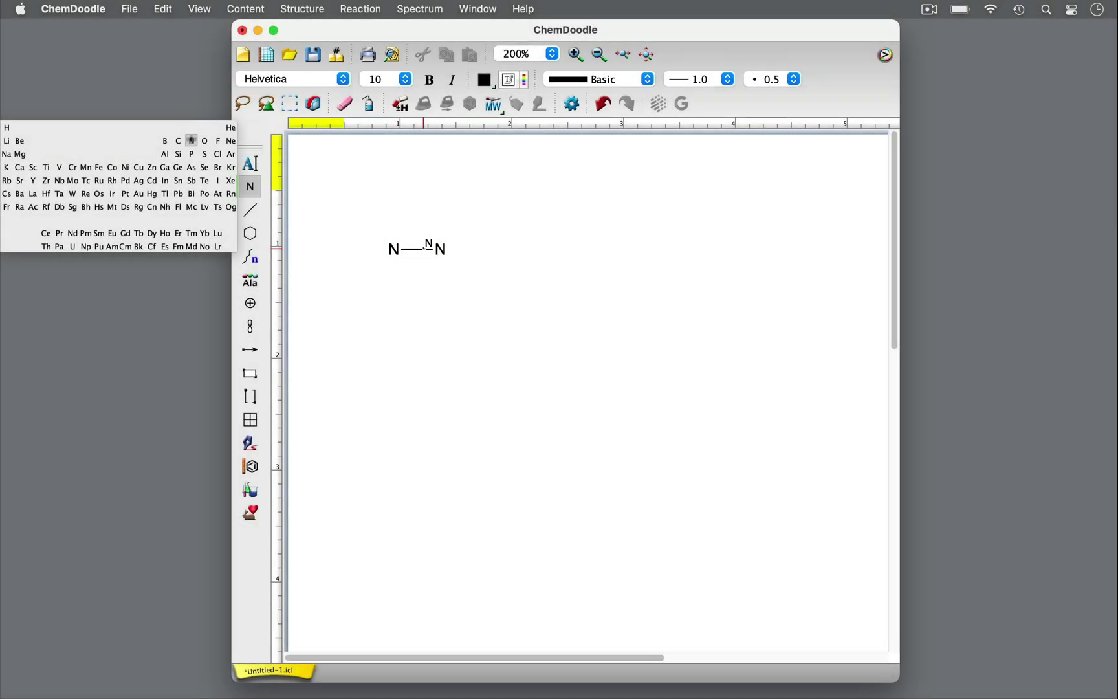
{"action": "key", "text": "3"}
{"action": "left_click", "coordinate": [424, 249]}
{"action": "left_click", "coordinate": [248, 304]}
{"action": "left_click", "coordinate": [206, 278]}
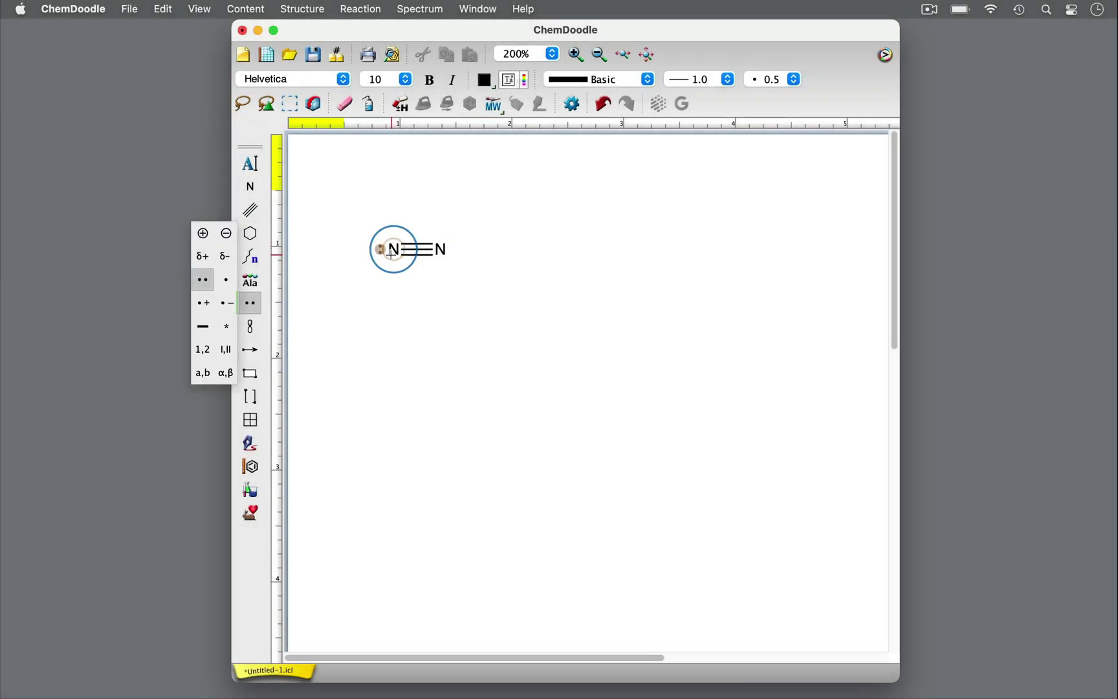
{"action": "left_click", "coordinate": [440, 250]}
Draw an O=O molecule beside the nitrogen molecule and add two lone pairs to each oxygen.
{"action": "left_click", "coordinate": [250, 187]}
{"action": "left_click", "coordinate": [204, 140]}
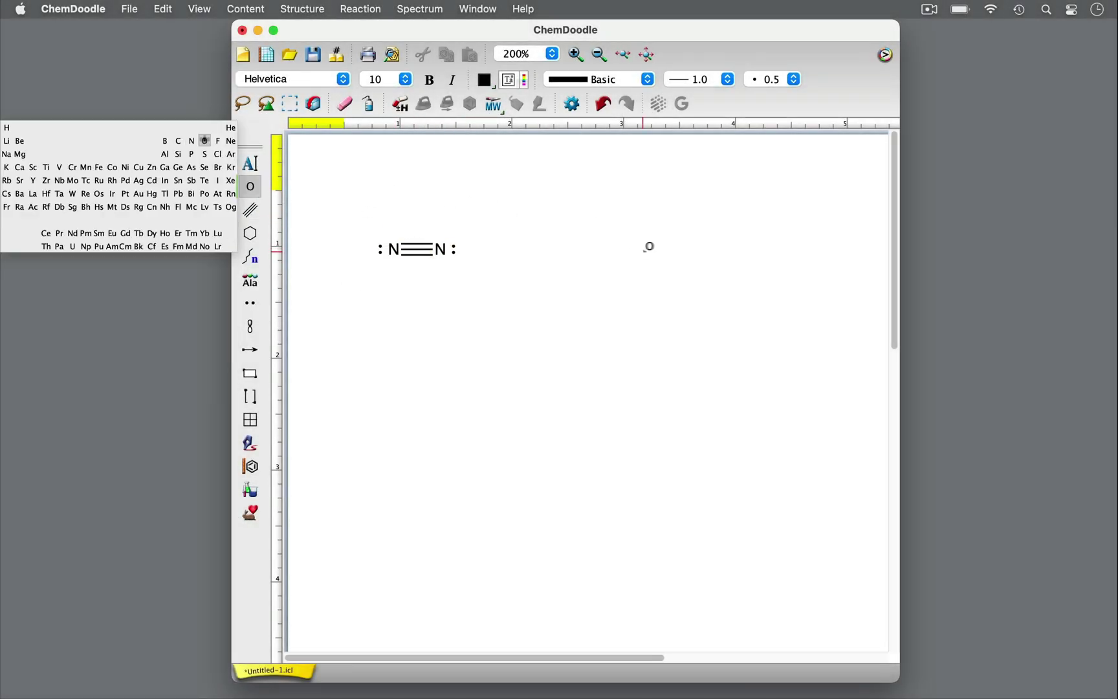
{"action": "left_click_drag", "start_coordinate": [649, 251], "coordinate": [699, 251]}
{"action": "key", "text": "2"}
{"action": "left_click", "coordinate": [675, 250]}
{"action": "left_click", "coordinate": [258, 304]}
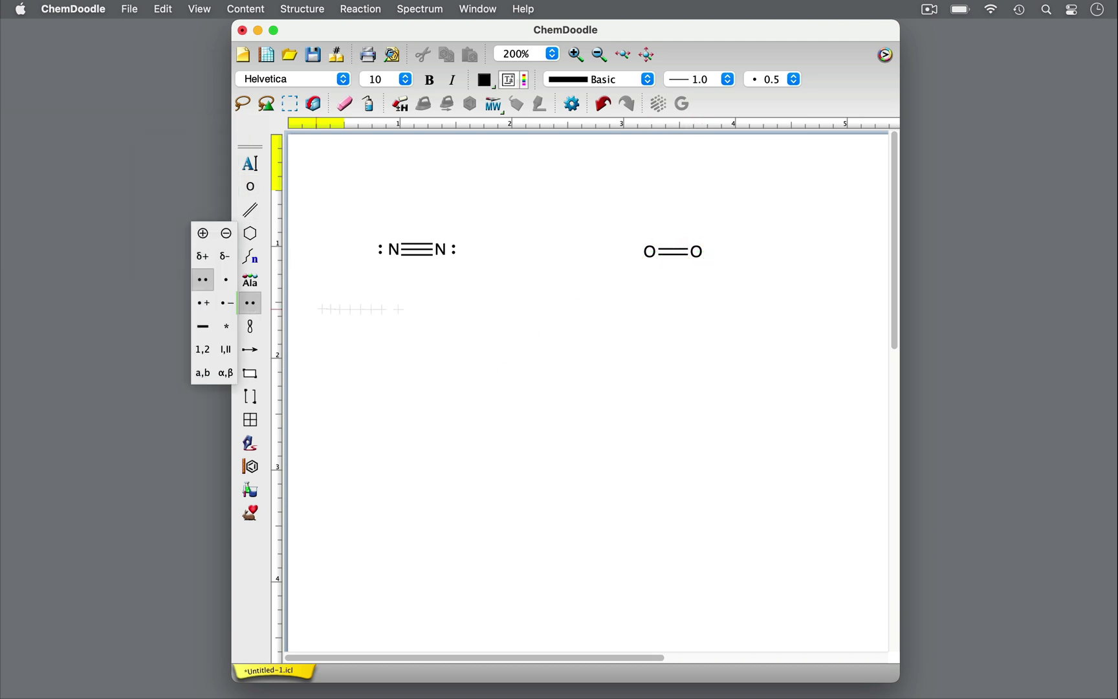
{"action": "left_click", "coordinate": [649, 251]}
{"action": "left_click", "coordinate": [697, 251]}
Draw a water molecule below the nitrogen molecule, with two bonded hydrogens and two lone pairs on the oxygen.
{"action": "left_click", "coordinate": [250, 186]}
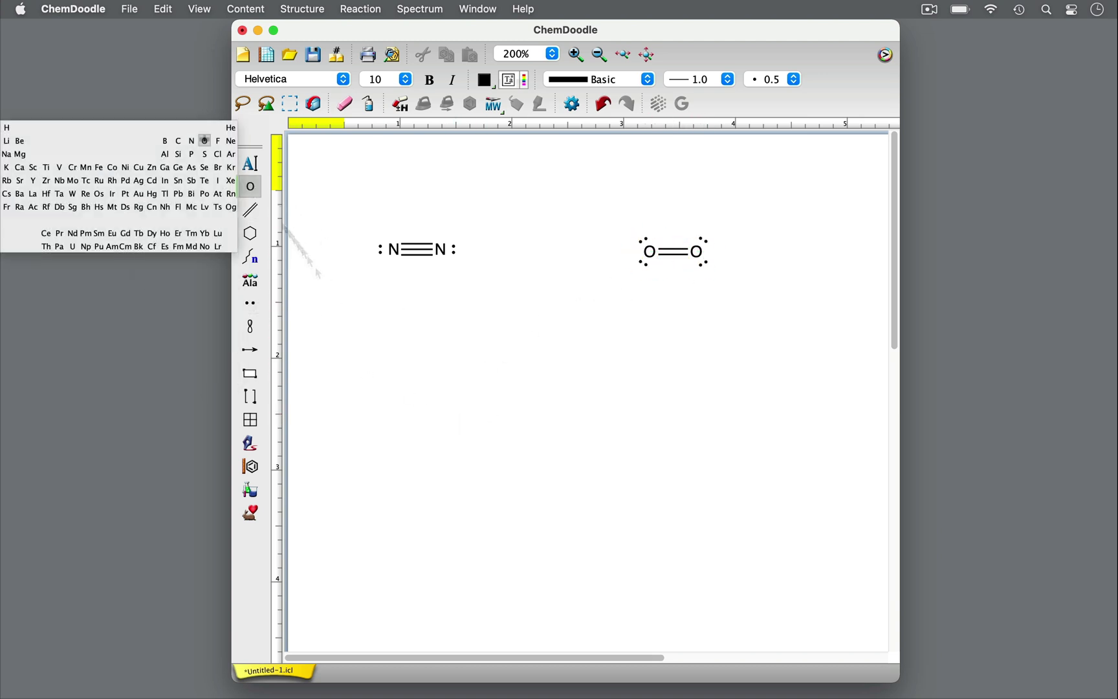
{"action": "left_click", "coordinate": [429, 416]}
{"action": "left_click", "coordinate": [8, 128]}
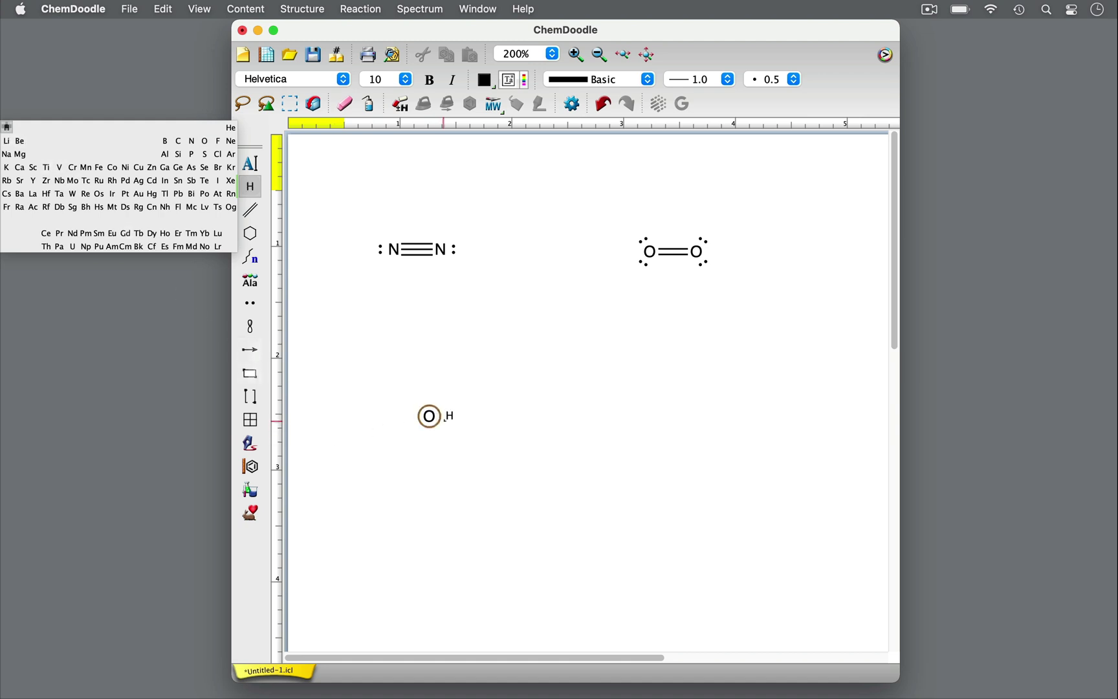
{"action": "left_click", "coordinate": [429, 416]}
{"action": "left_click_drag", "start_coordinate": [429, 417], "coordinate": [471, 439]}
{"action": "left_click", "coordinate": [250, 303]}
{"action": "left_click", "coordinate": [429, 416]}
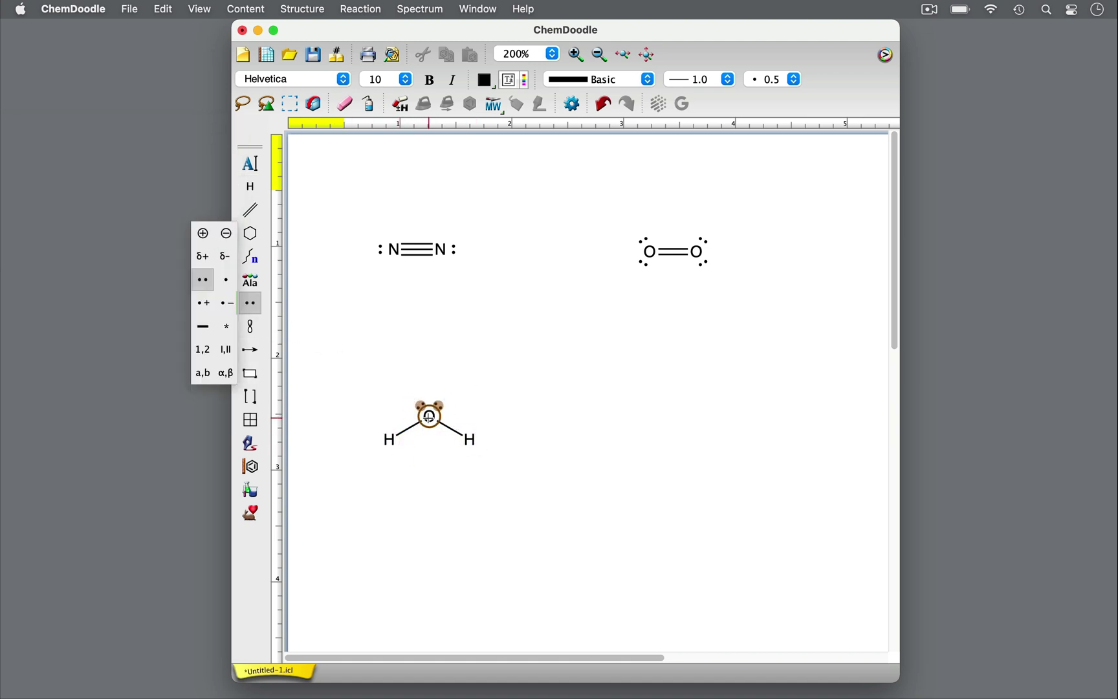
Draw formaldehyde below the O=O molecule, with a vertical C=O double bond, two hydrogens on carbon, and lone pairs on oxygen.
{"action": "left_click", "coordinate": [250, 209]}
{"action": "left_click_drag", "start_coordinate": [699, 452], "coordinate": [699, 406]}
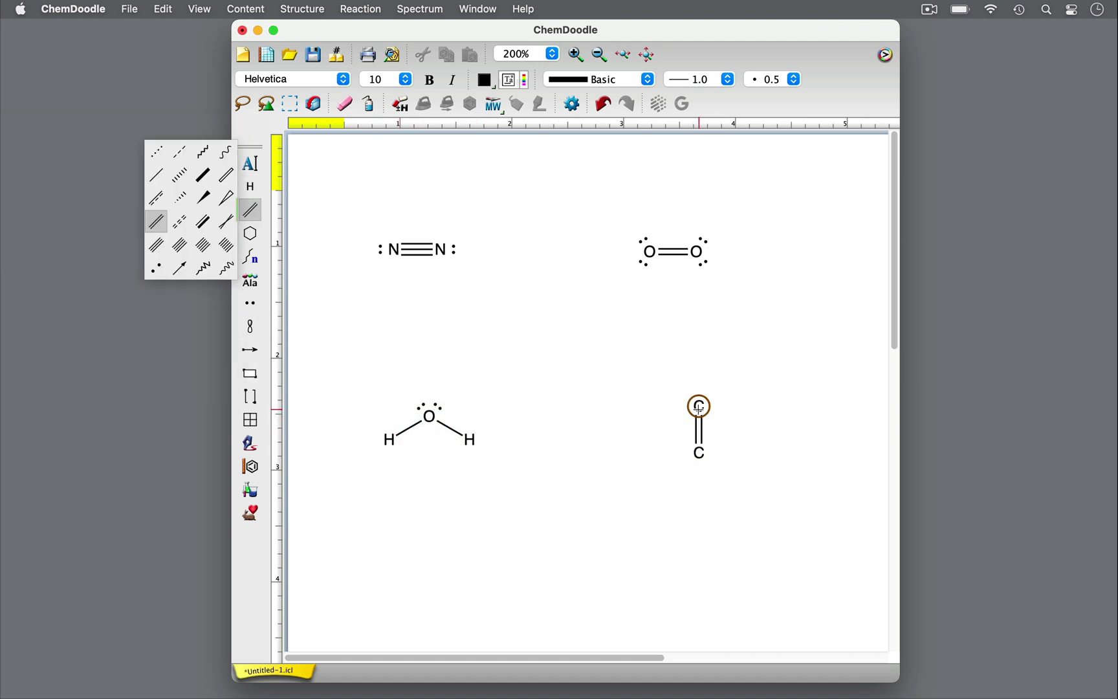
{"action": "key", "text": "o"}
{"action": "left_click", "coordinate": [250, 186]}
{"action": "left_click", "coordinate": [699, 452]}
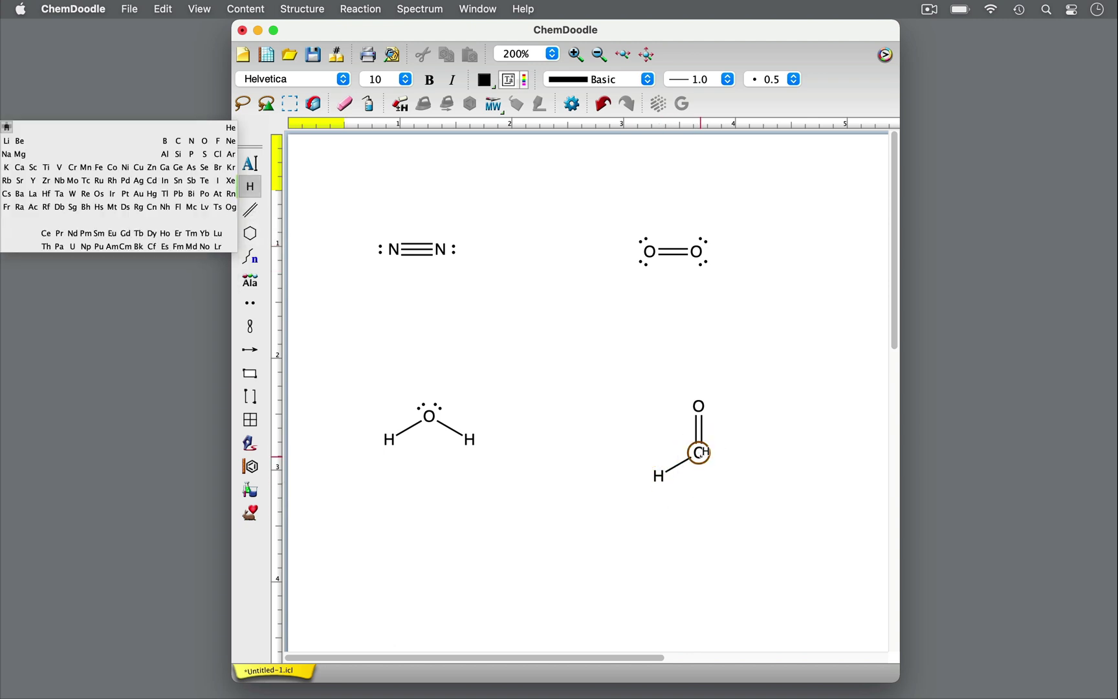
{"action": "left_click", "coordinate": [699, 452]}
{"action": "left_click", "coordinate": [249, 303]}
{"action": "left_click", "coordinate": [699, 406]}
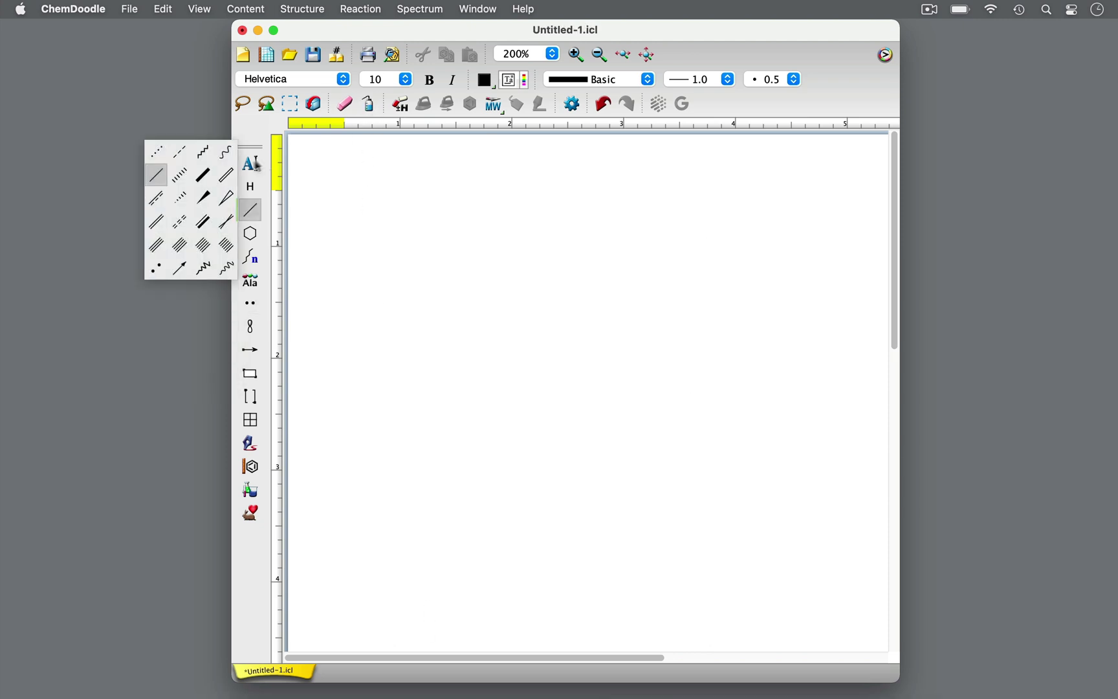
Add the formula text CH4 near the top of the empty page.
{"action": "left_click", "coordinate": [249, 163]}
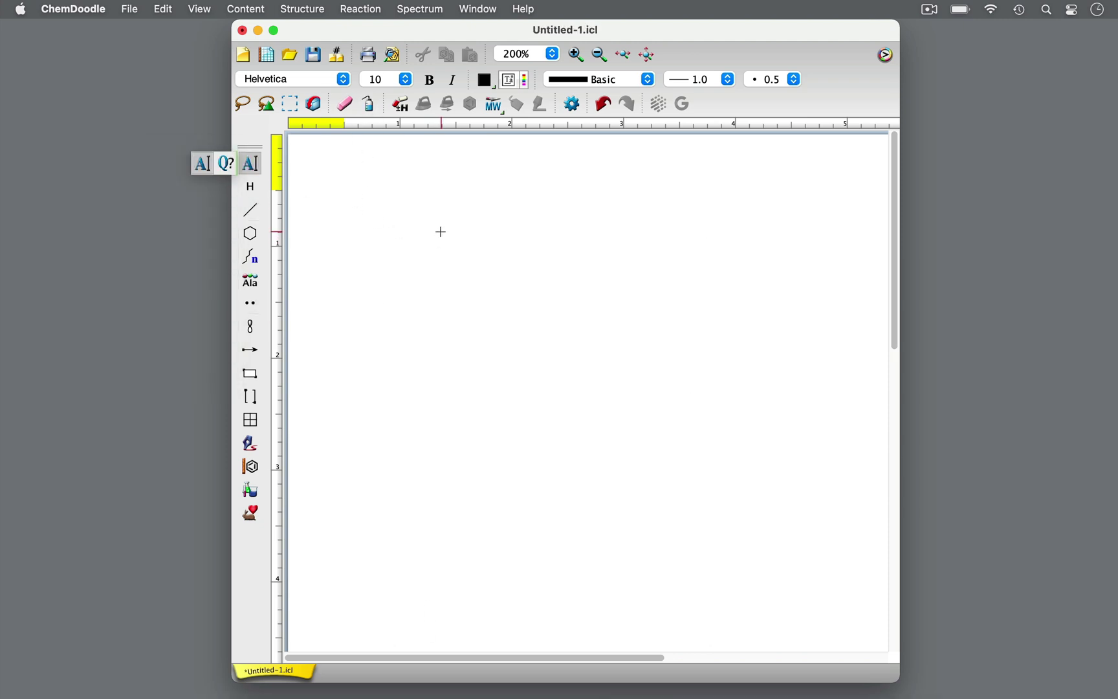
{"action": "left_click", "coordinate": [440, 230]}
{"action": "type", "text": "CH4"}
{"action": "key", "text": "Escape"}
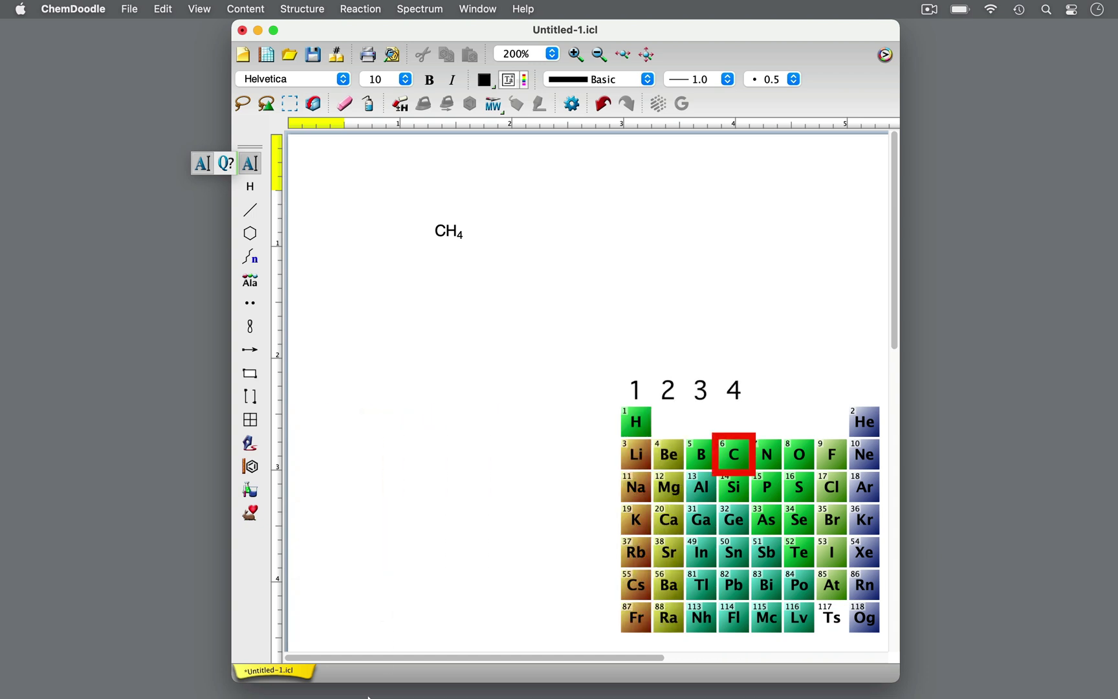
Place a carbon atom below the CH4 formula and add four single electron dots around it.
{"action": "left_click", "coordinate": [249, 210]}
{"action": "left_click", "coordinate": [377, 321]}
{"action": "left_click", "coordinate": [250, 303]}
{"action": "left_click", "coordinate": [226, 280]}
{"action": "left_click", "coordinate": [368, 319]}
{"action": "left_click", "coordinate": [368, 319]}
{"action": "left_click", "coordinate": [368, 319]}
{"action": "left_click", "coordinate": [368, 318]}
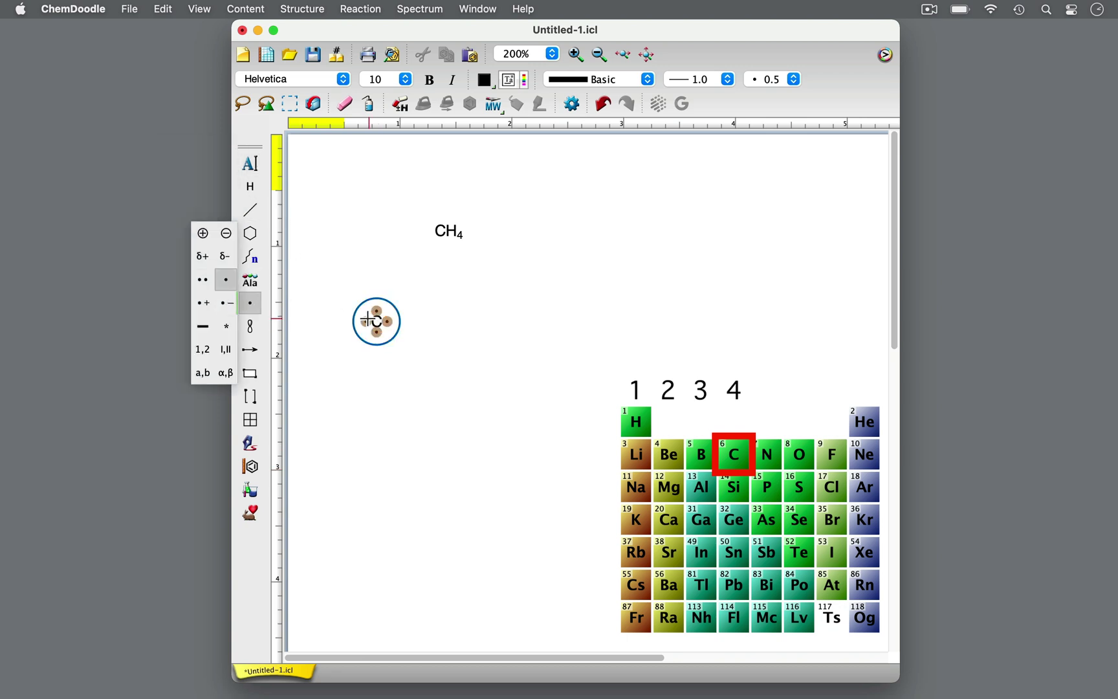
{"action": "left_click", "coordinate": [377, 322]}
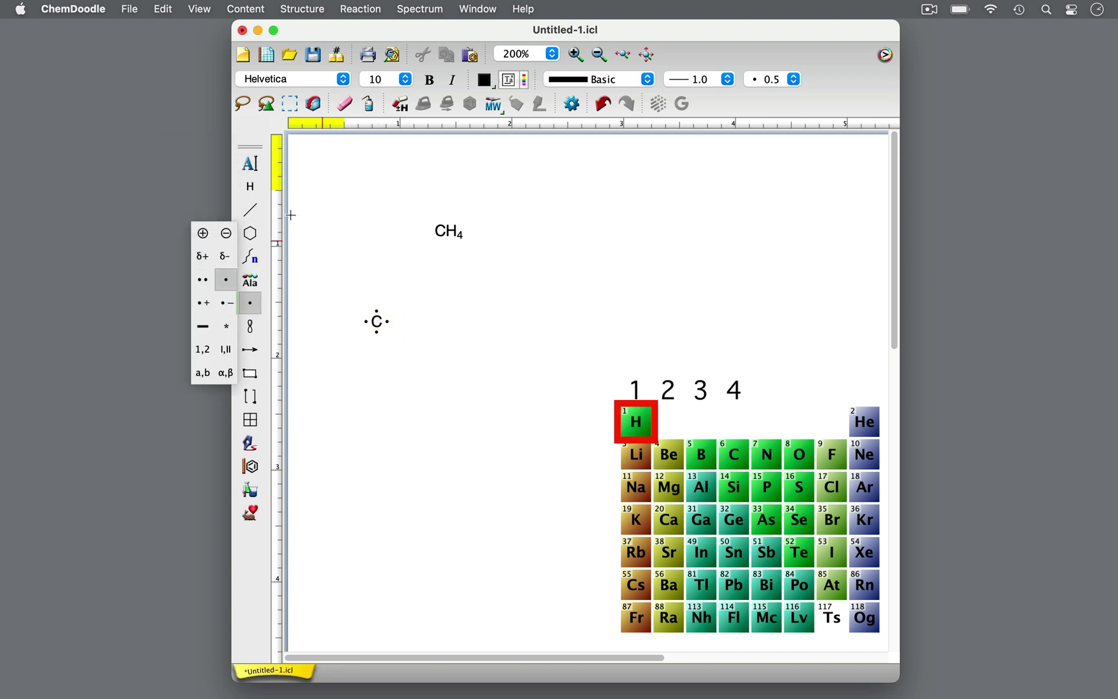
Place a hydrogen atom beside the dotted carbon and give it one single electron dot.
{"action": "left_click", "coordinate": [250, 187]}
{"action": "left_click", "coordinate": [457, 320]}
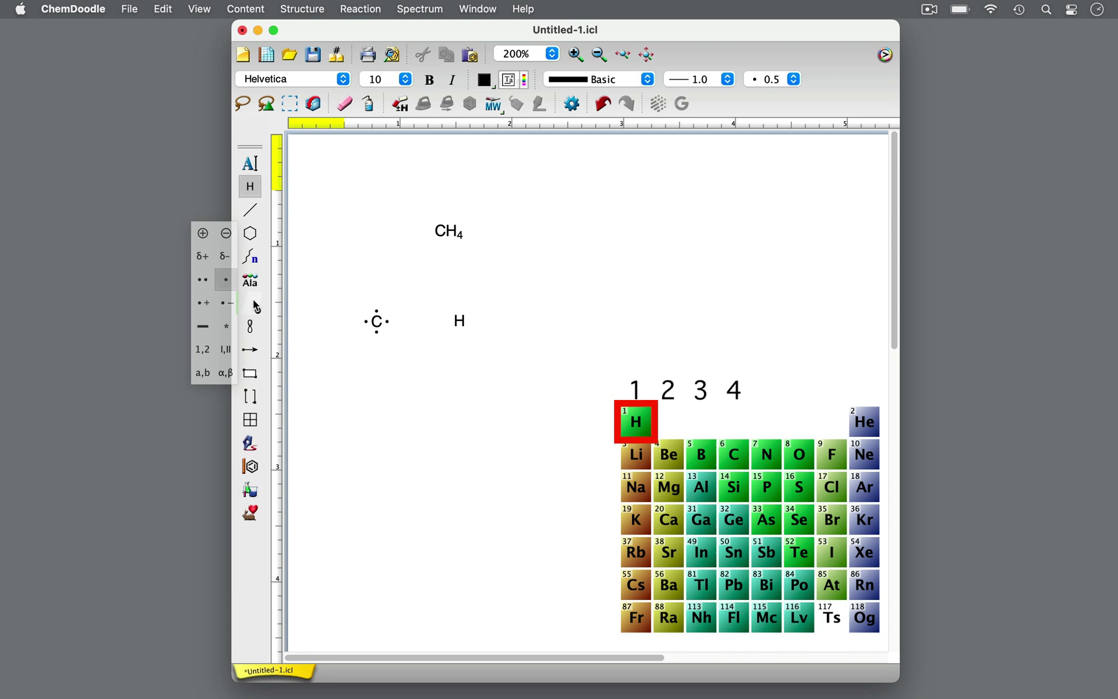
{"action": "left_click", "coordinate": [458, 320]}
Duplicate the dotted hydrogen three times to form a two-by-two group of hydrogens.
{"action": "left_click", "coordinate": [290, 104]}
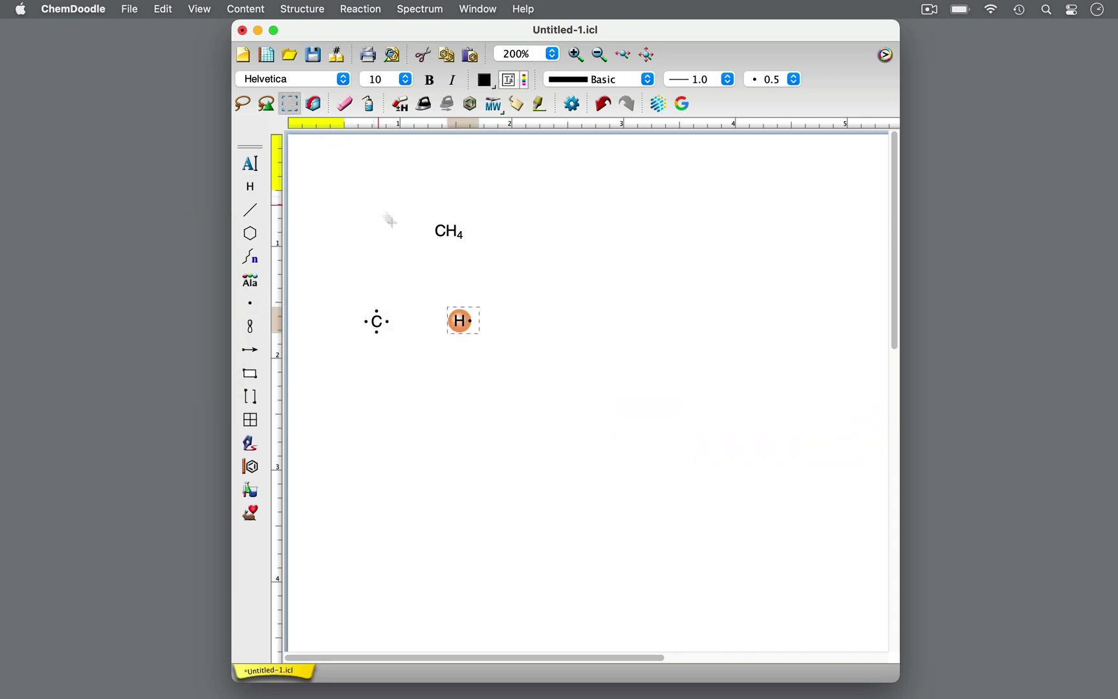
{"action": "key", "text": "super+v"}
{"action": "key", "text": "super+v"}
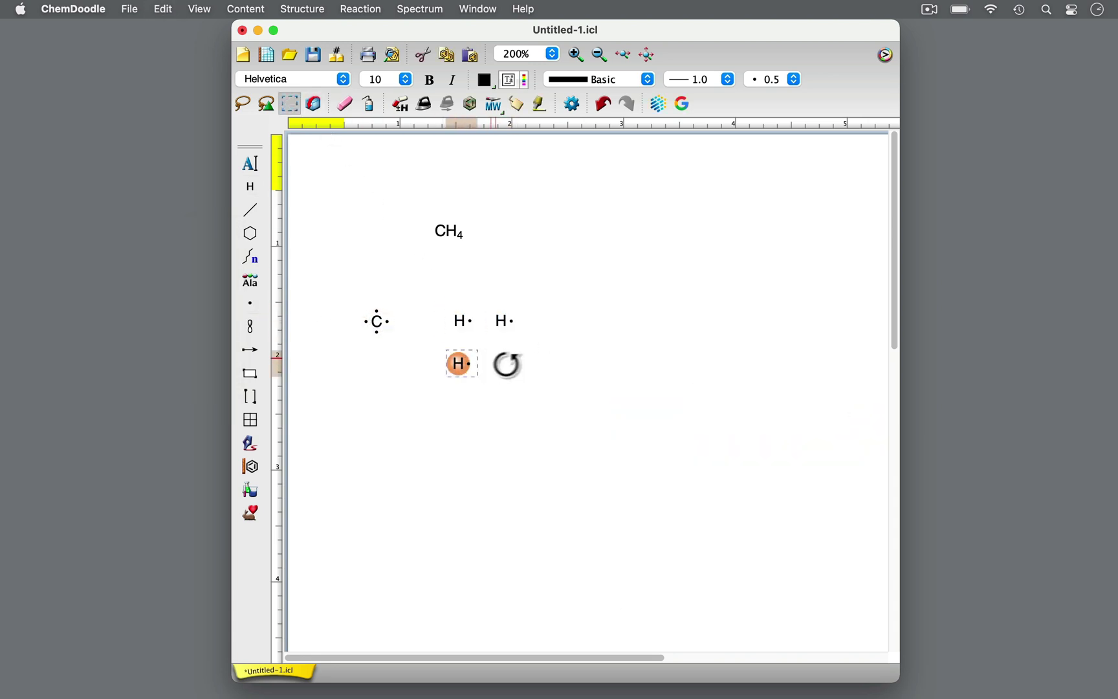
{"action": "key", "text": "super+v"}
Add the text "4 + (1*4) = 8 valence electrons" below the dotted atoms.
{"action": "key", "text": "t"}
{"action": "left_click", "coordinate": [342, 423]}
{"action": "type", "text": "4"}
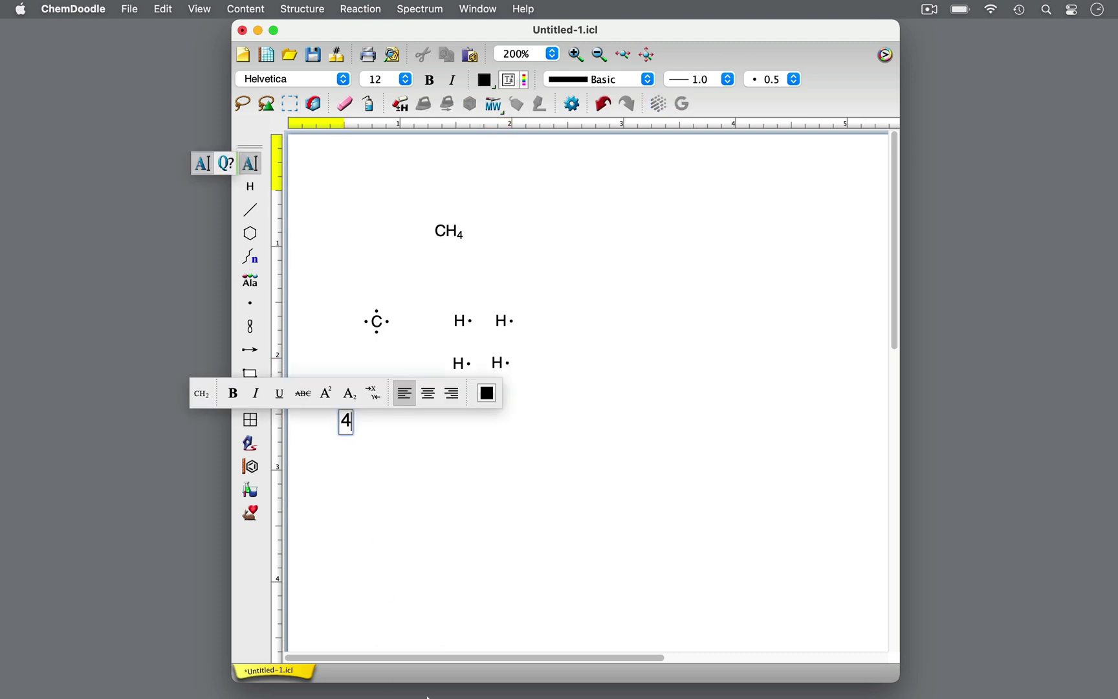
{"action": "type", "text": " + (1*4) = 8 valence electrons"}
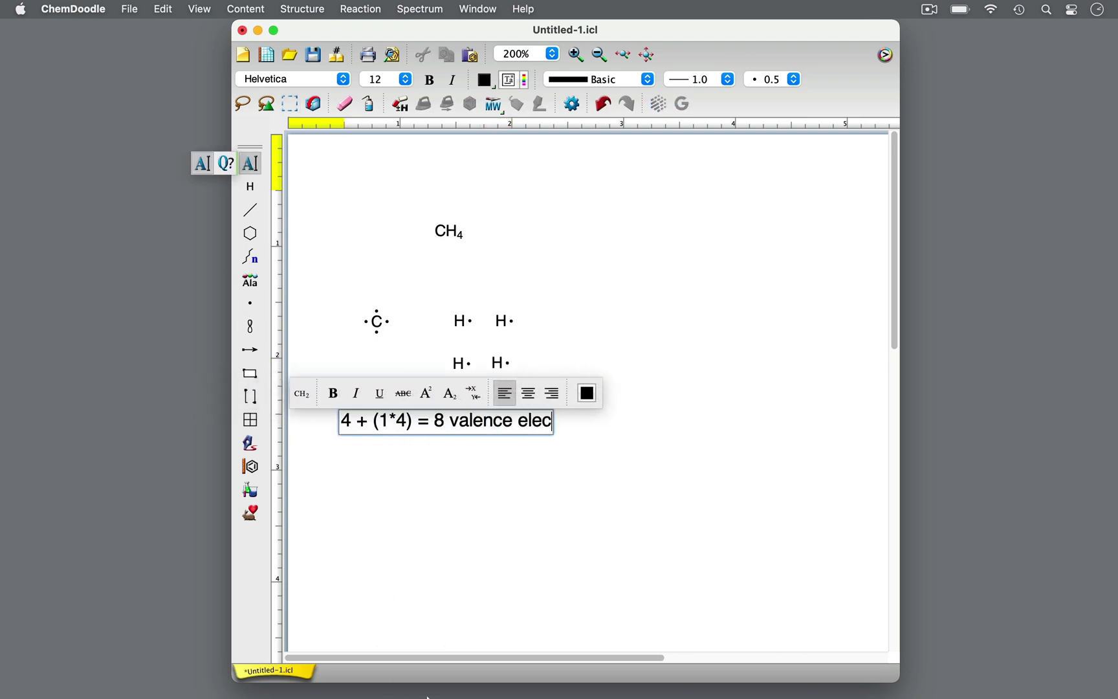
{"action": "key", "text": "Escape"}
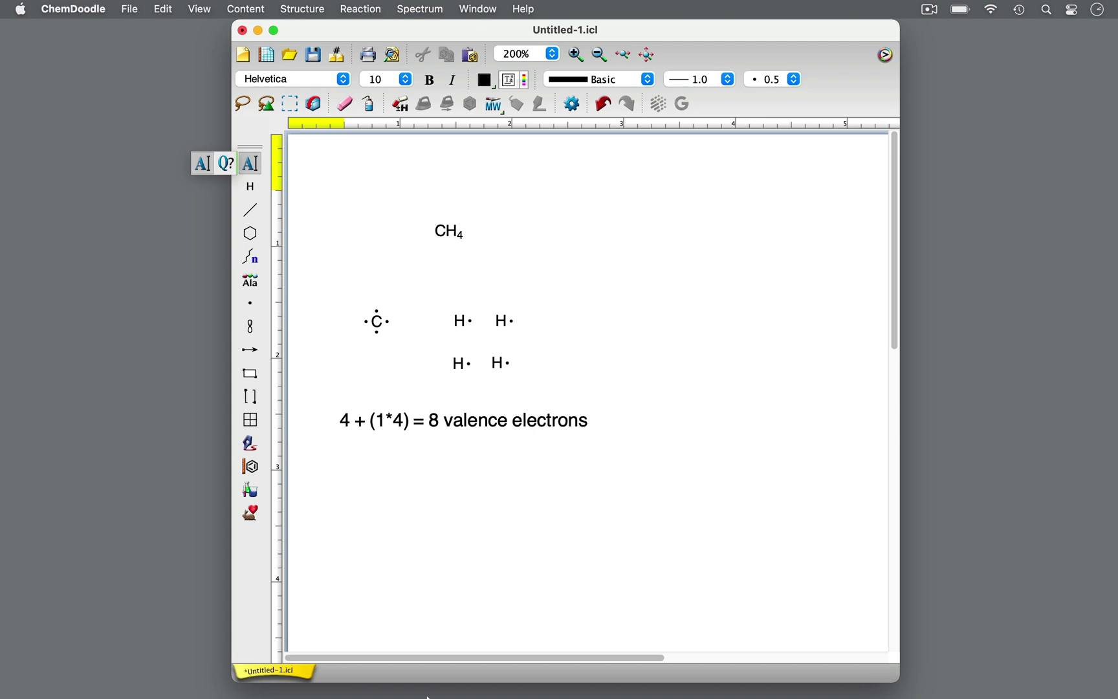
Draw methane to the right of the dotted atoms, with a central carbon single-bonded to four hydrogens in a cross.
{"action": "left_click", "coordinate": [199, 9]}
{"action": "left_click", "coordinate": [249, 158]}
{"action": "left_click", "coordinate": [251, 209]}
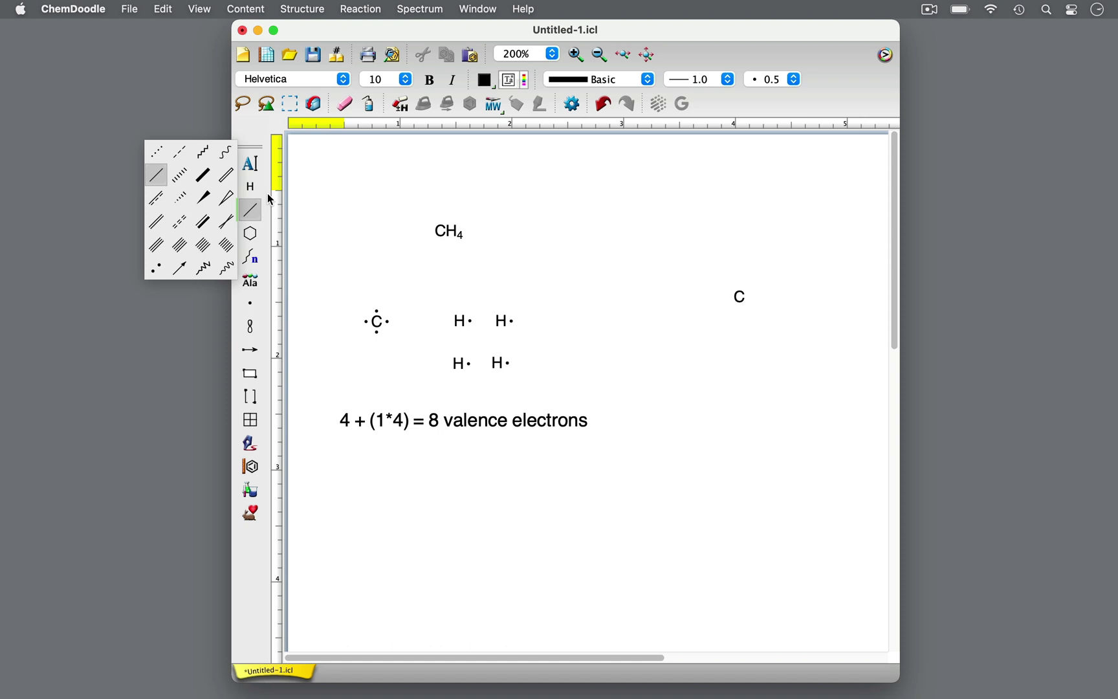
{"action": "left_click", "coordinate": [250, 186]}
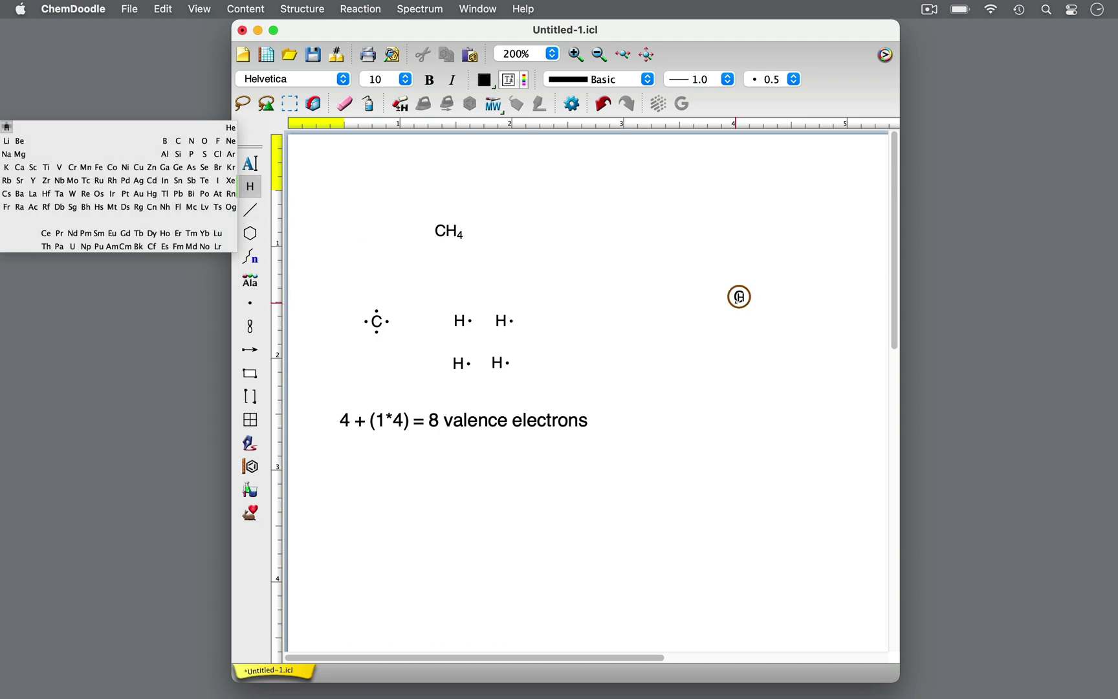
{"action": "left_click", "coordinate": [670, 291]}
{"action": "left_click", "coordinate": [739, 259]}
{"action": "left_click", "coordinate": [751, 293]}
{"action": "left_click", "coordinate": [757, 385]}
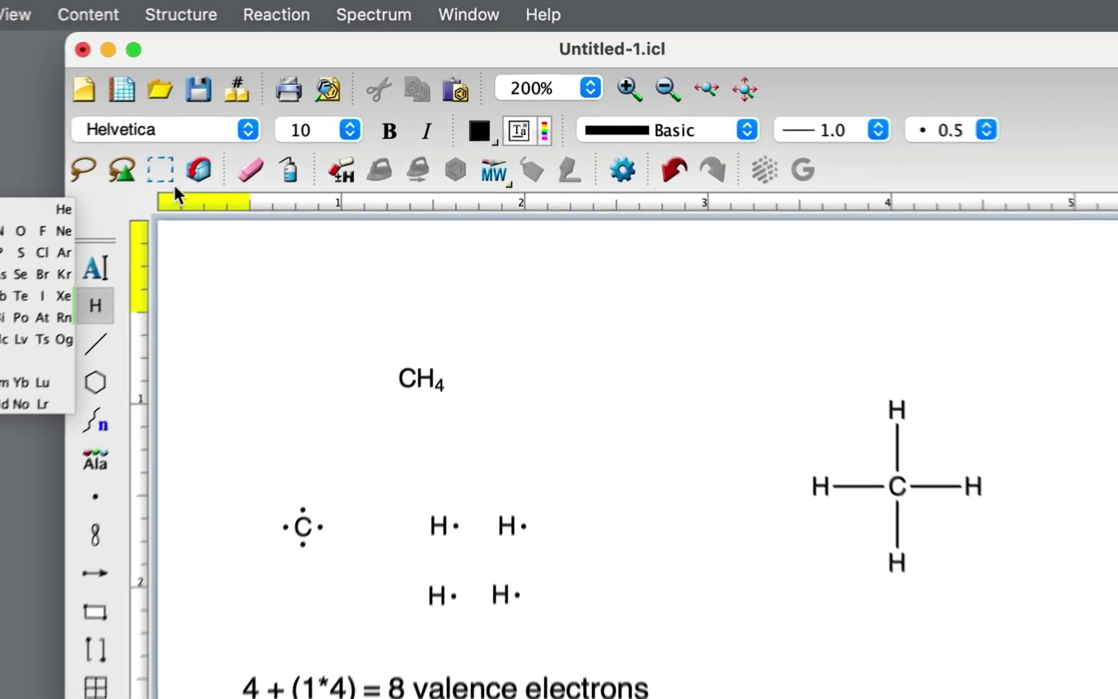
Select the whole methane structure and create its Lewis dot structure.
{"action": "left_click", "coordinate": [152, 195]}
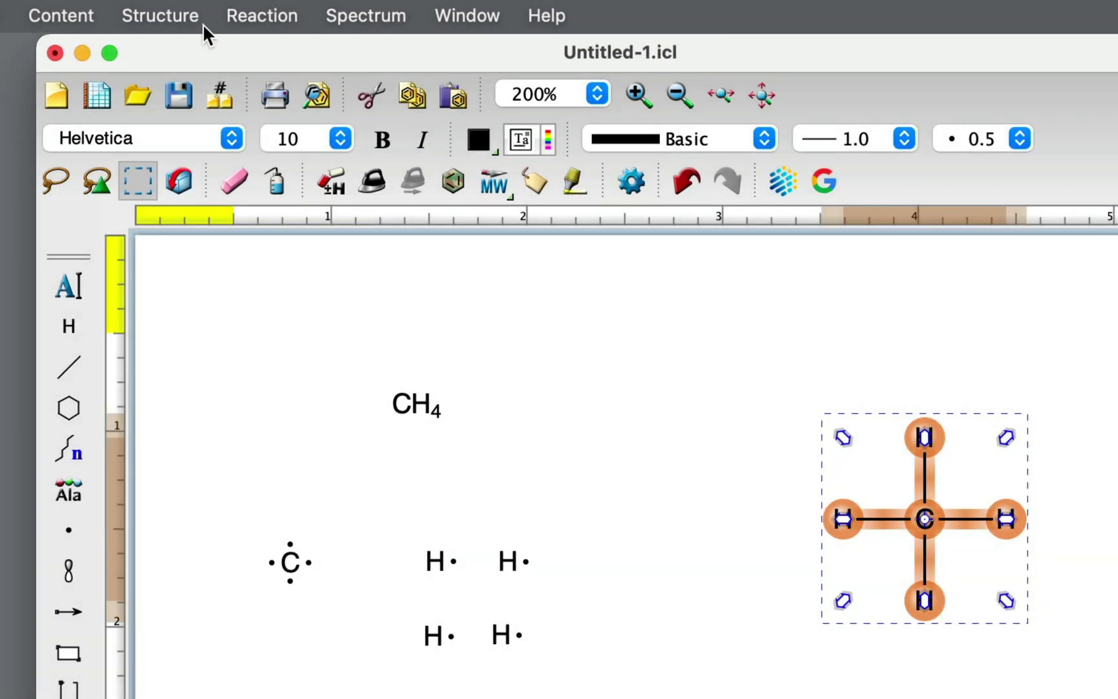
{"action": "left_click", "coordinate": [203, 24]}
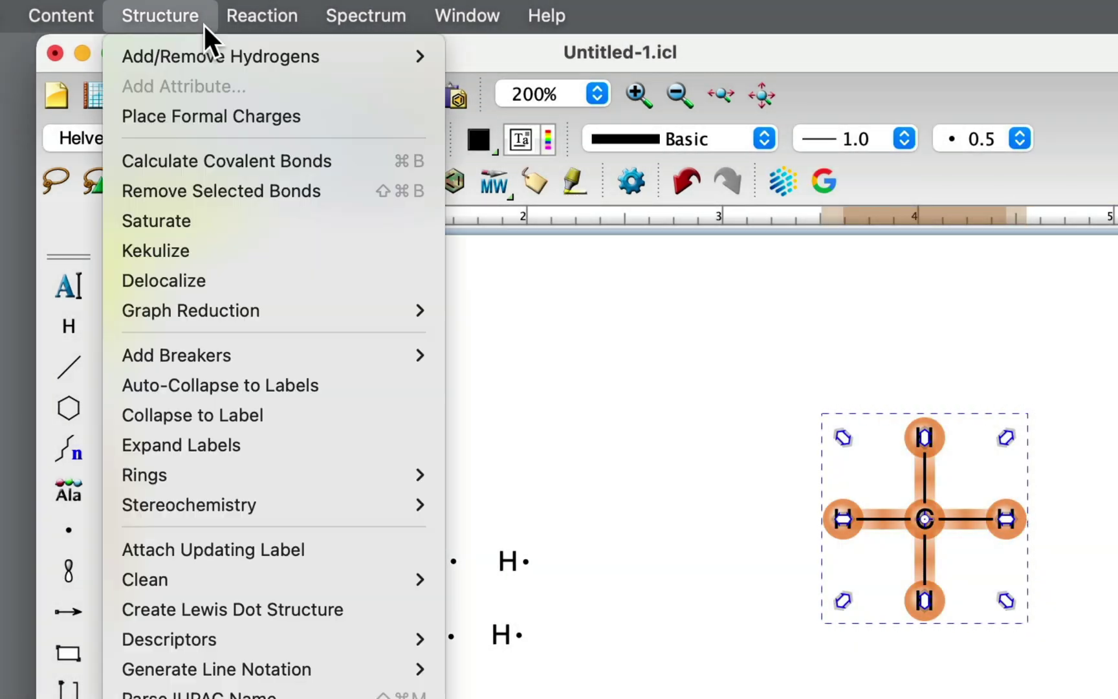
{"action": "left_click", "coordinate": [351, 612]}
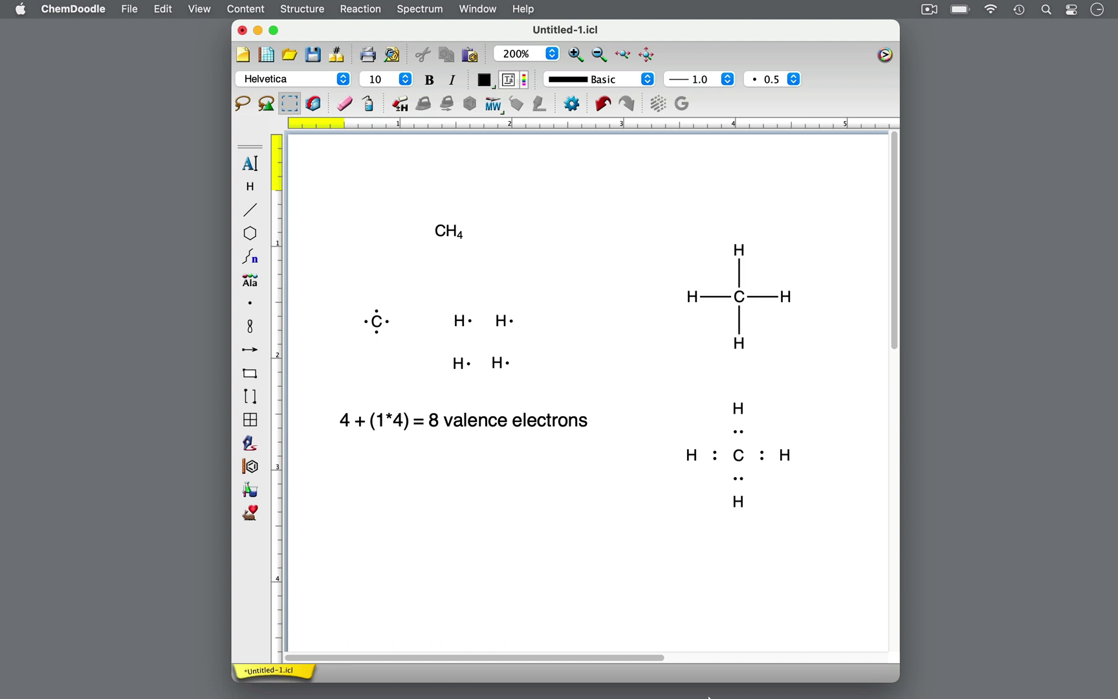
Clear the whole page and add the formula text CCl4 near its top.
{"action": "key", "text": "super+z"}
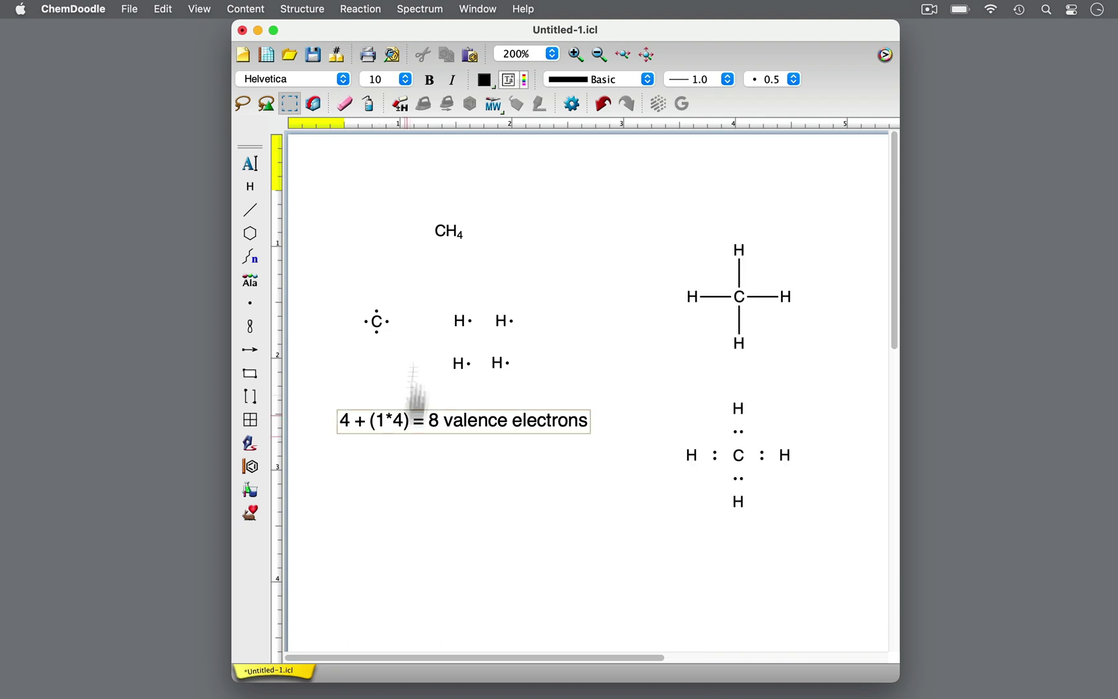
{"action": "left_click", "coordinate": [368, 105]}
{"action": "left_click", "coordinate": [253, 169]}
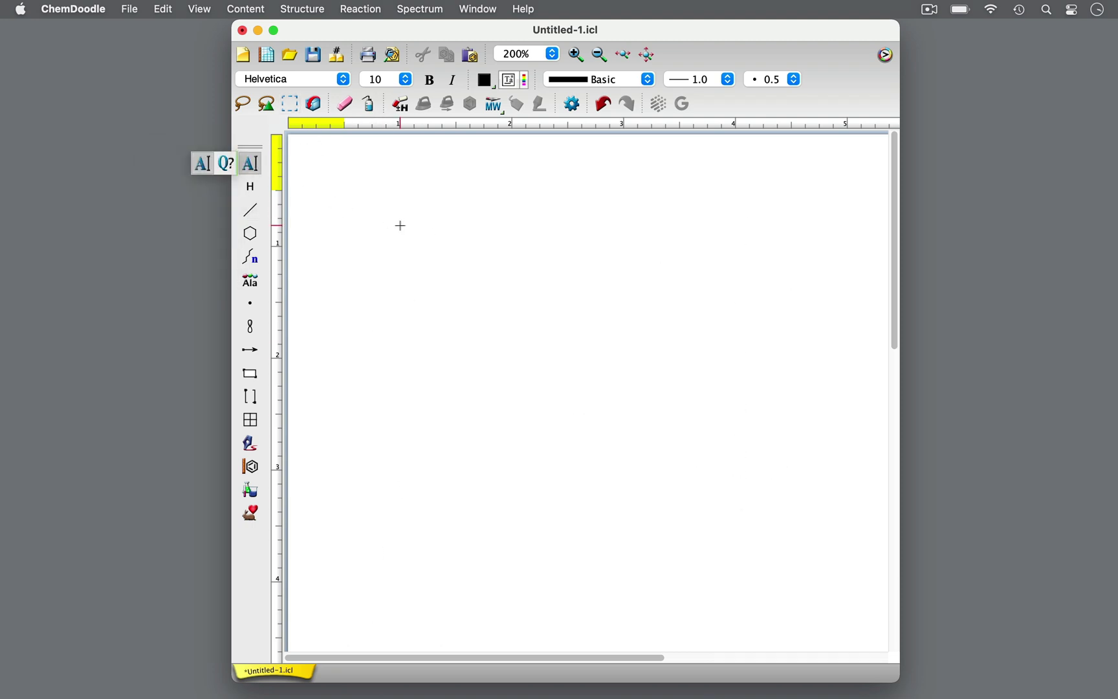
{"action": "left_click", "coordinate": [414, 230]}
{"action": "type", "text": "CCl4"}
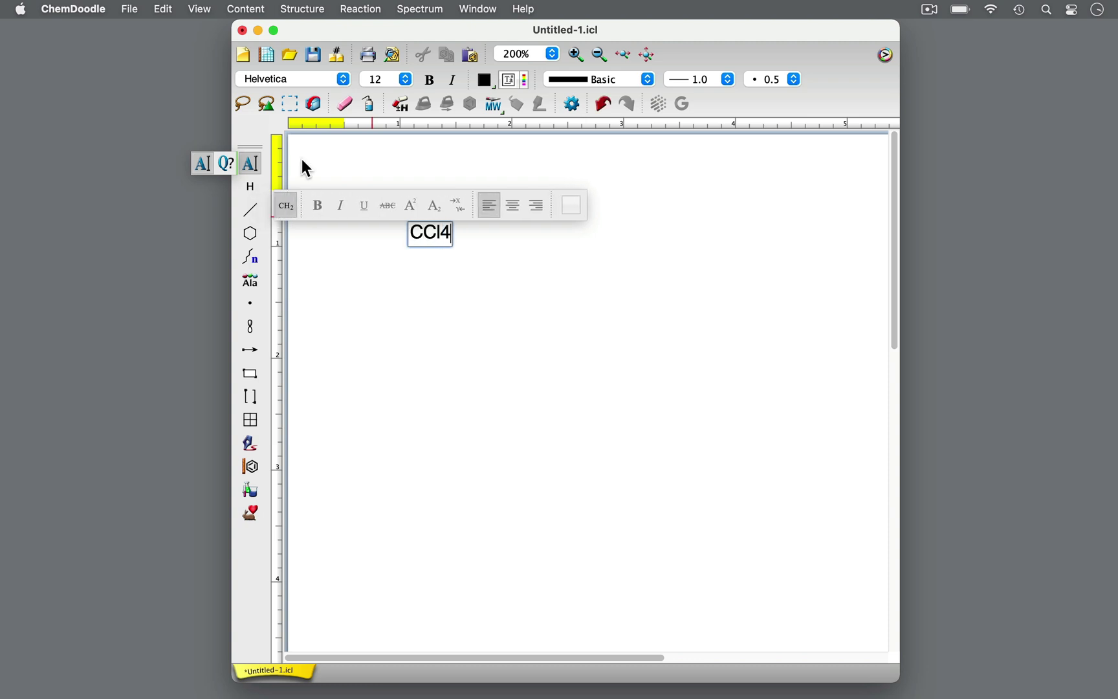
{"action": "key", "text": "Escape"}
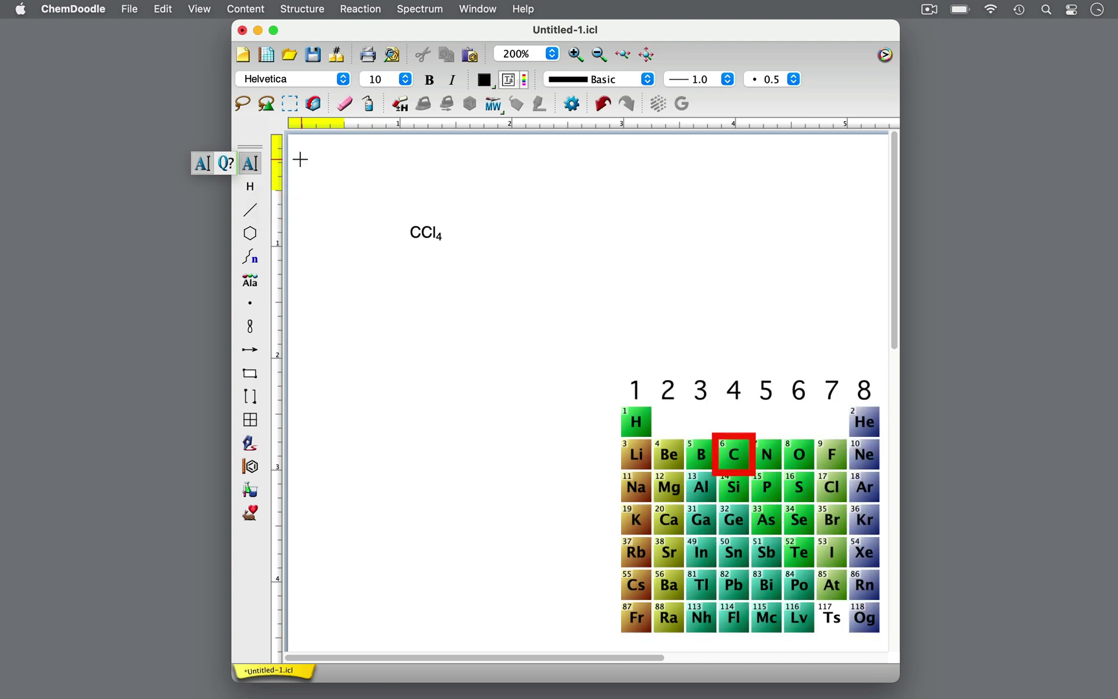
Place a carbon atom below the CCl4 formula and surround it with four single electron dots.
{"action": "left_click", "coordinate": [250, 209]}
{"action": "left_click", "coordinate": [379, 324]}
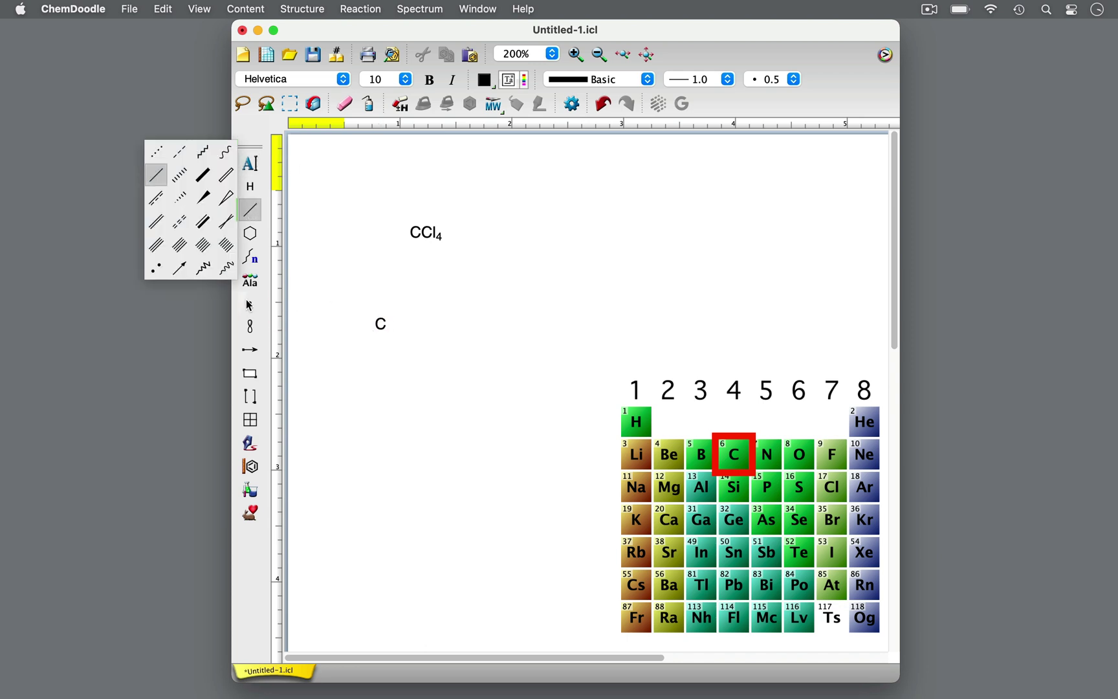
{"action": "left_click", "coordinate": [249, 303]}
{"action": "left_click", "coordinate": [378, 323]}
{"action": "left_click", "coordinate": [377, 324]}
{"action": "left_click", "coordinate": [376, 324]}
{"action": "left_click", "coordinate": [377, 324]}
Place a chlorine atom beside the dotted carbon and add three lone pairs and one single electron dot.
{"action": "left_click", "coordinate": [251, 188]}
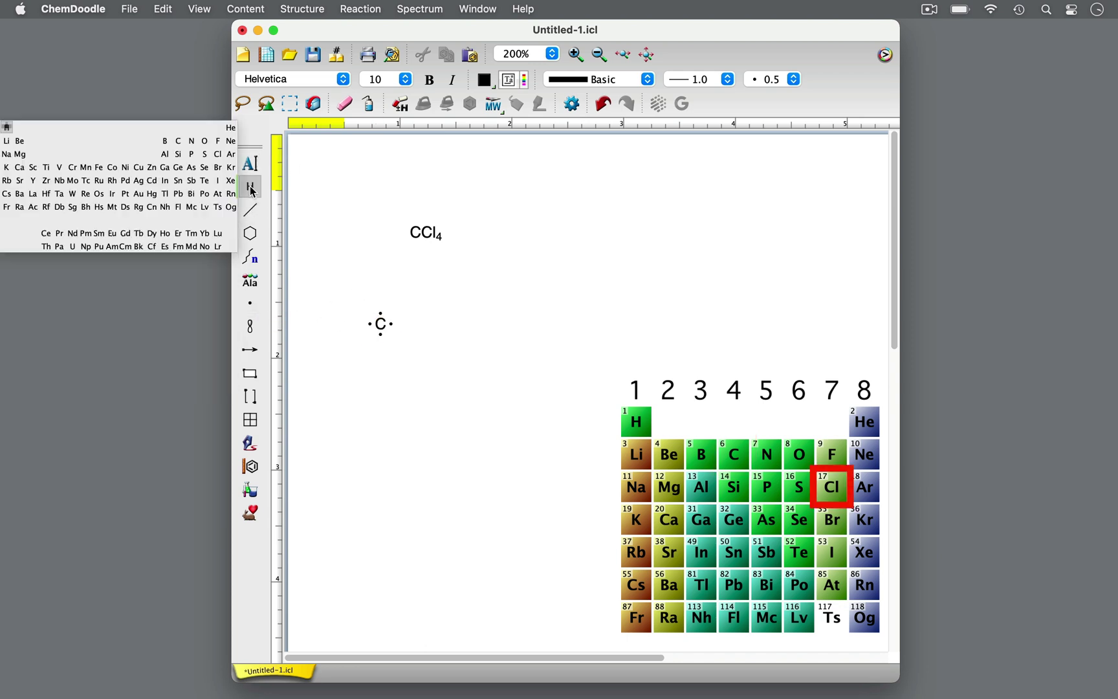
{"action": "left_click", "coordinate": [218, 154]}
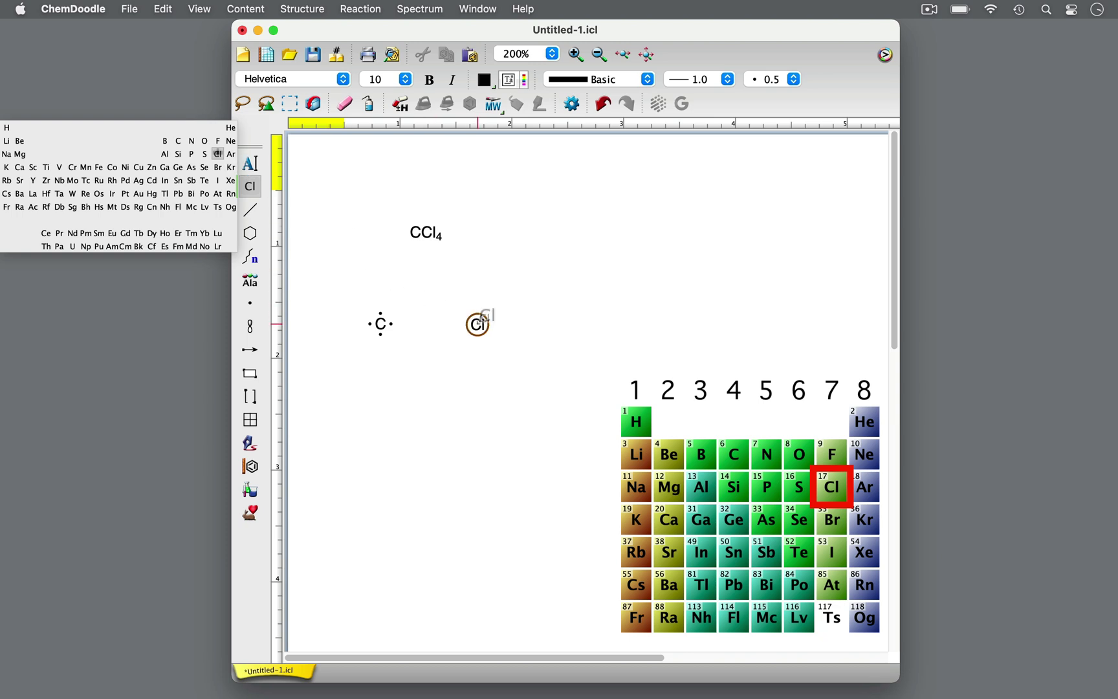
{"action": "left_click", "coordinate": [479, 323]}
{"action": "left_click", "coordinate": [251, 304]}
{"action": "left_click", "coordinate": [205, 281]}
{"action": "left_click", "coordinate": [478, 324]}
{"action": "left_click", "coordinate": [479, 324]}
{"action": "left_click", "coordinate": [478, 324]}
{"action": "left_click", "coordinate": [226, 281]}
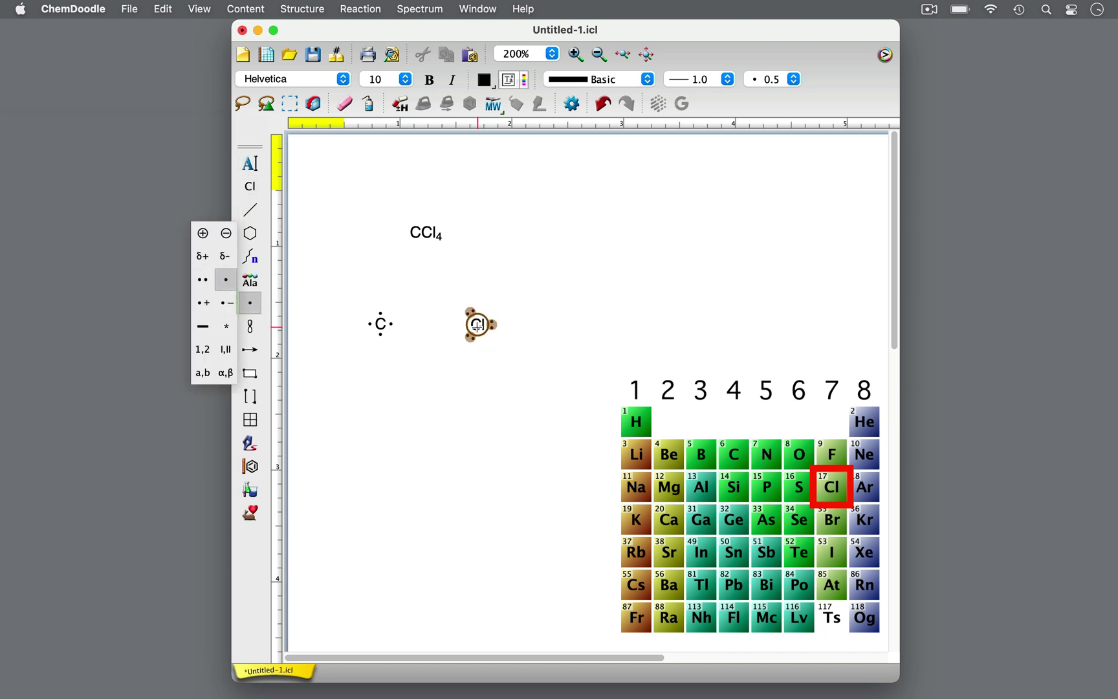
{"action": "left_click", "coordinate": [479, 324]}
Copy the dotted chlorine atom and paste three duplicates, giving four dotted chlorine atoms beside the carbon.
{"action": "left_click", "coordinate": [289, 103]}
{"action": "left_click", "coordinate": [478, 324]}
{"action": "key", "text": "super+c"}
{"action": "key", "text": "super+v"}
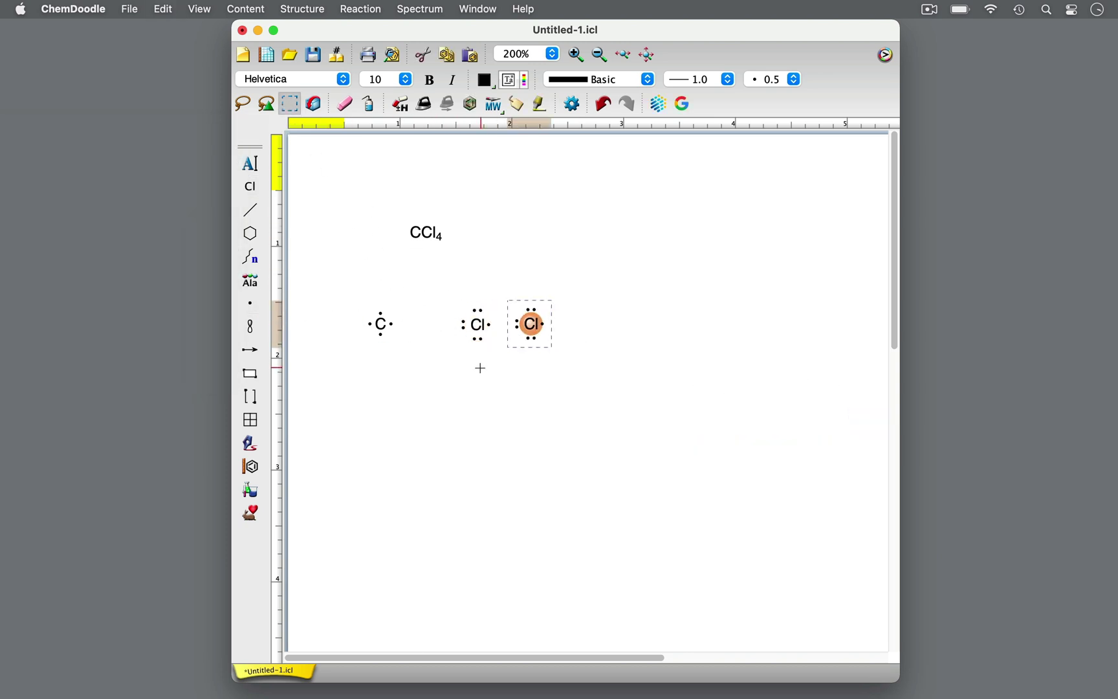
{"action": "key", "text": "super+v"}
{"action": "key", "text": "super+v"}
Add the text "4 + (7*4) = 32 valence electrons" below the dotted carbon and chlorine atoms.
{"action": "left_click", "coordinate": [250, 163]}
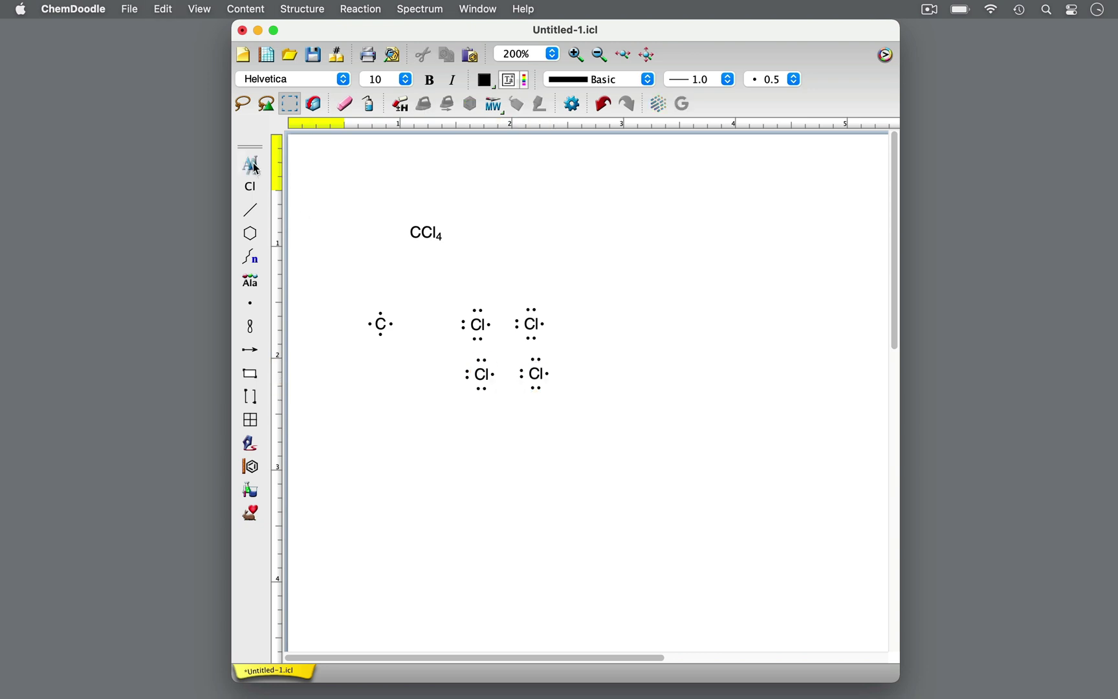
{"action": "type", "text": "4"}
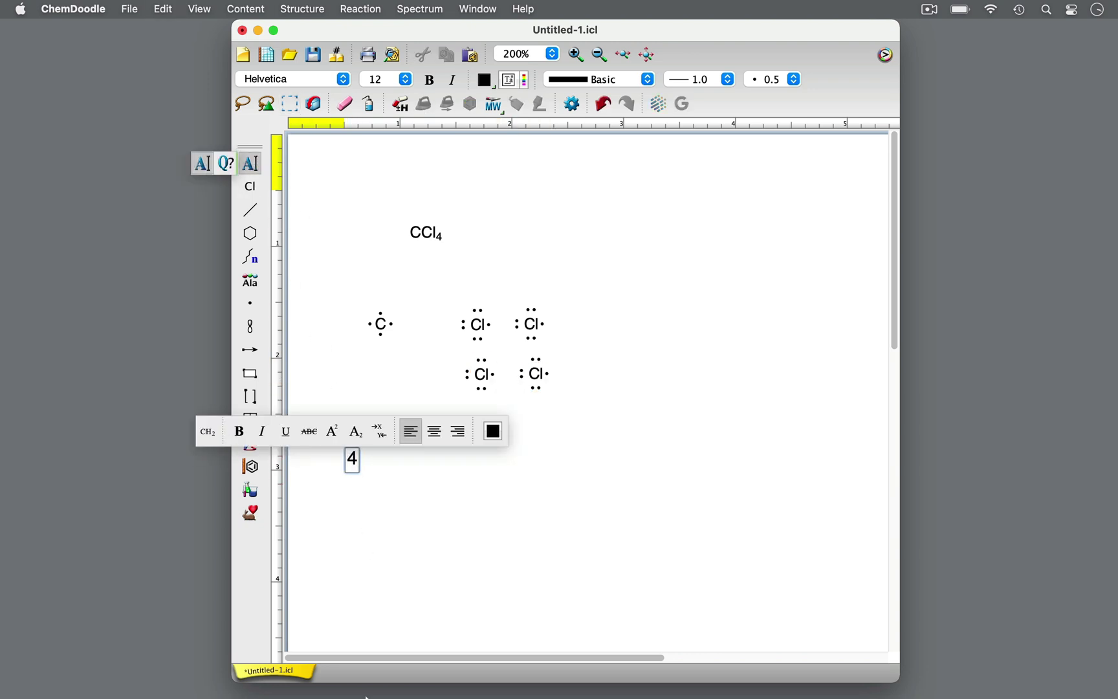
{"action": "type", "text": " + (7*4) = 32 valence electrons"}
{"action": "key", "text": "Escape"}
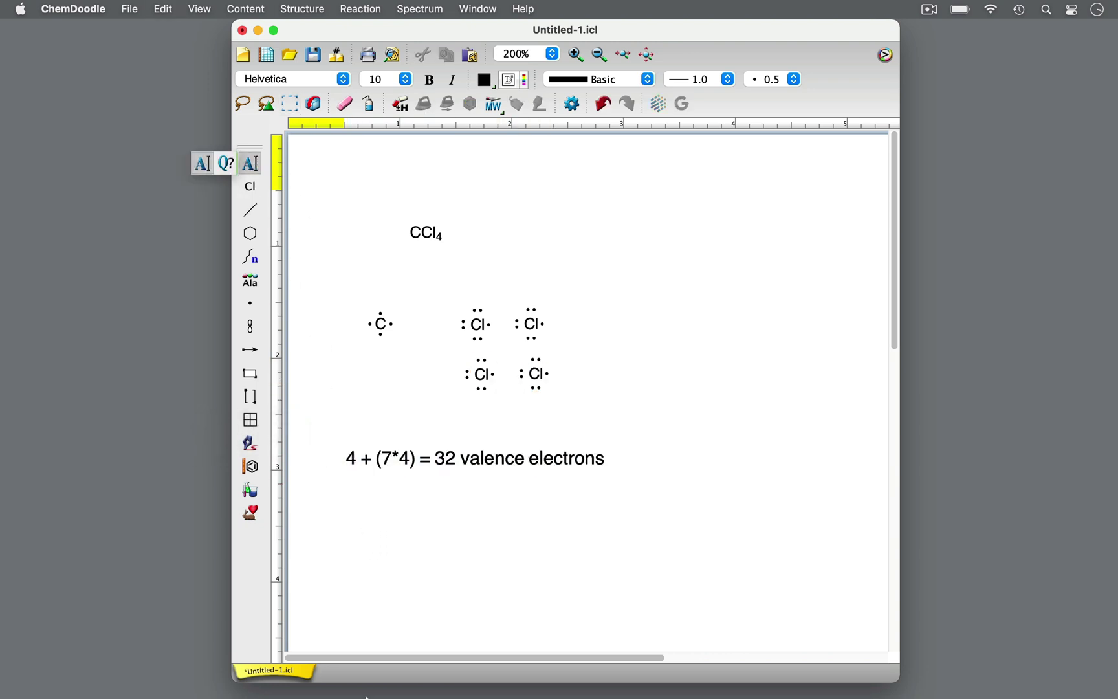
Consult the interactive periodic table for chlorine's position, and close it.
{"action": "left_click", "coordinate": [201, 9]}
{"action": "left_click", "coordinate": [258, 162]}
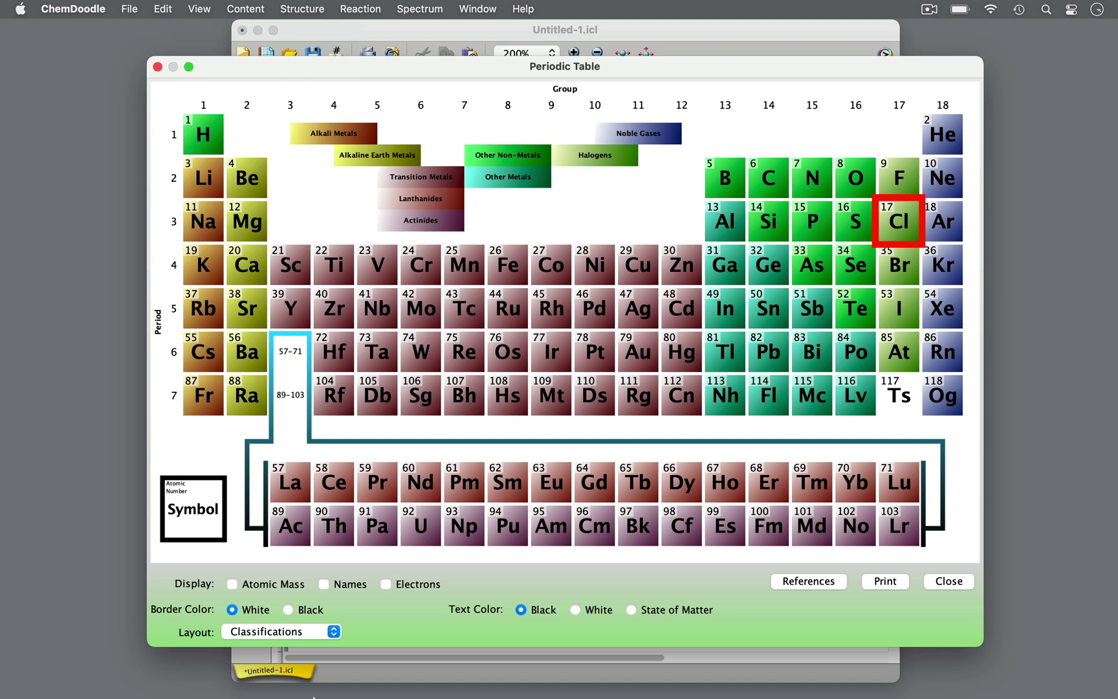
{"action": "left_click", "coordinate": [948, 581]}
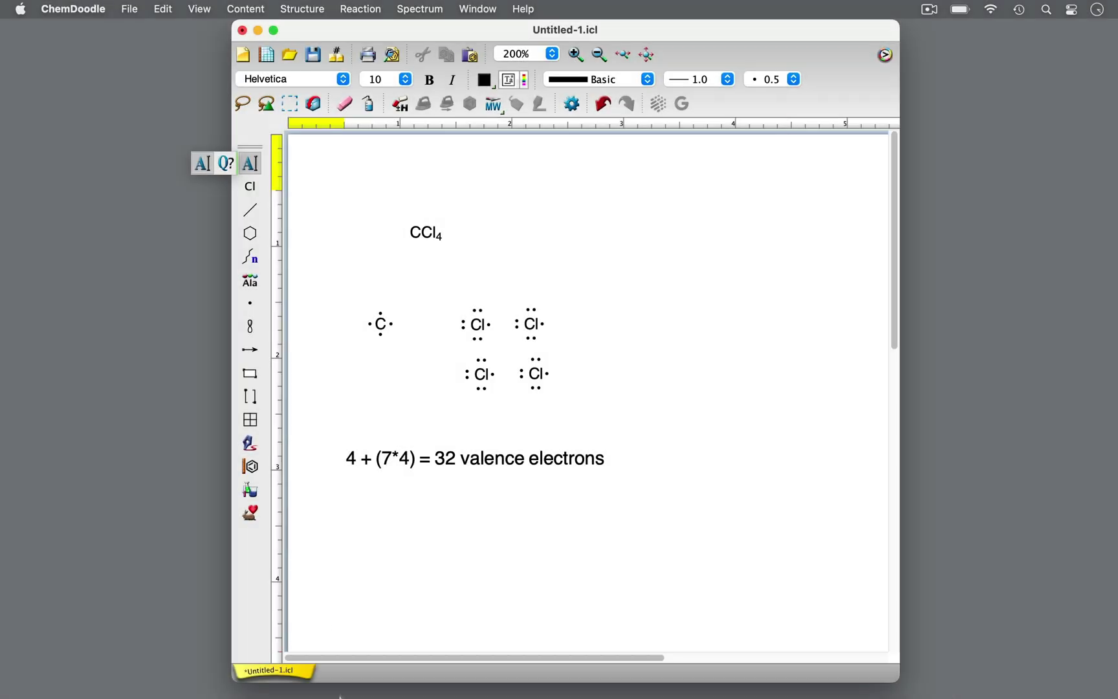
Draw a central carbon atom to the right of the dotted atoms and single-bond four chlorine atoms to it in a cross.
{"action": "left_click", "coordinate": [251, 210]}
{"action": "left_click", "coordinate": [755, 286]}
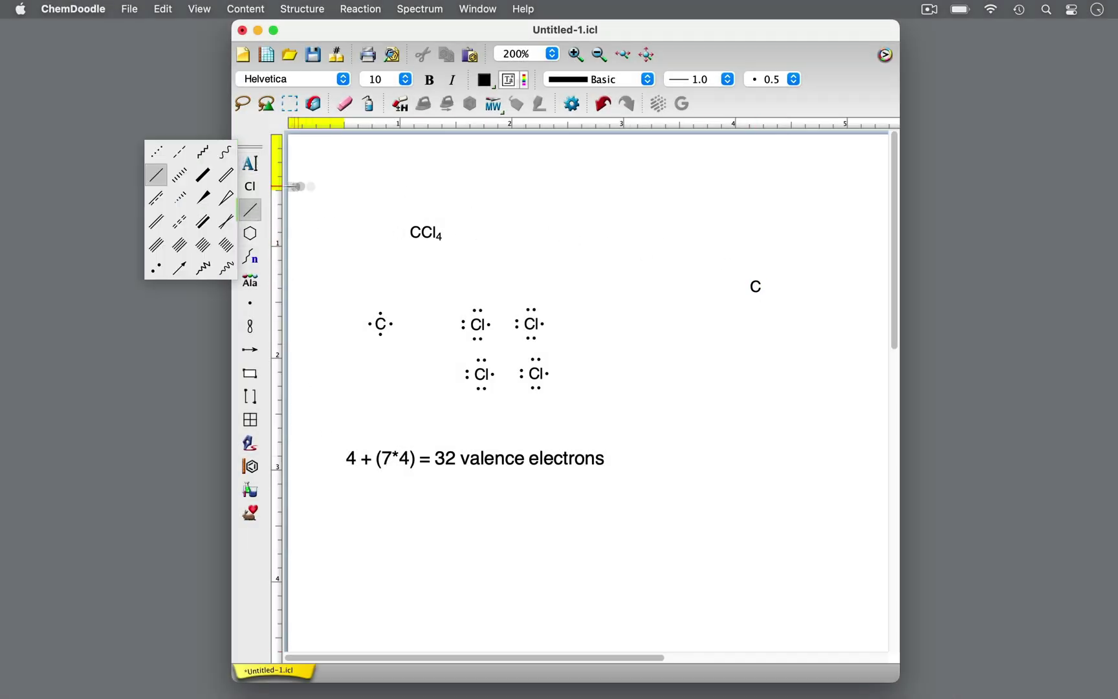
{"action": "left_click", "coordinate": [249, 185]}
{"action": "left_click", "coordinate": [755, 287]}
{"action": "left_click", "coordinate": [755, 286]}
{"action": "left_click", "coordinate": [755, 286]}
{"action": "left_click", "coordinate": [755, 286]}
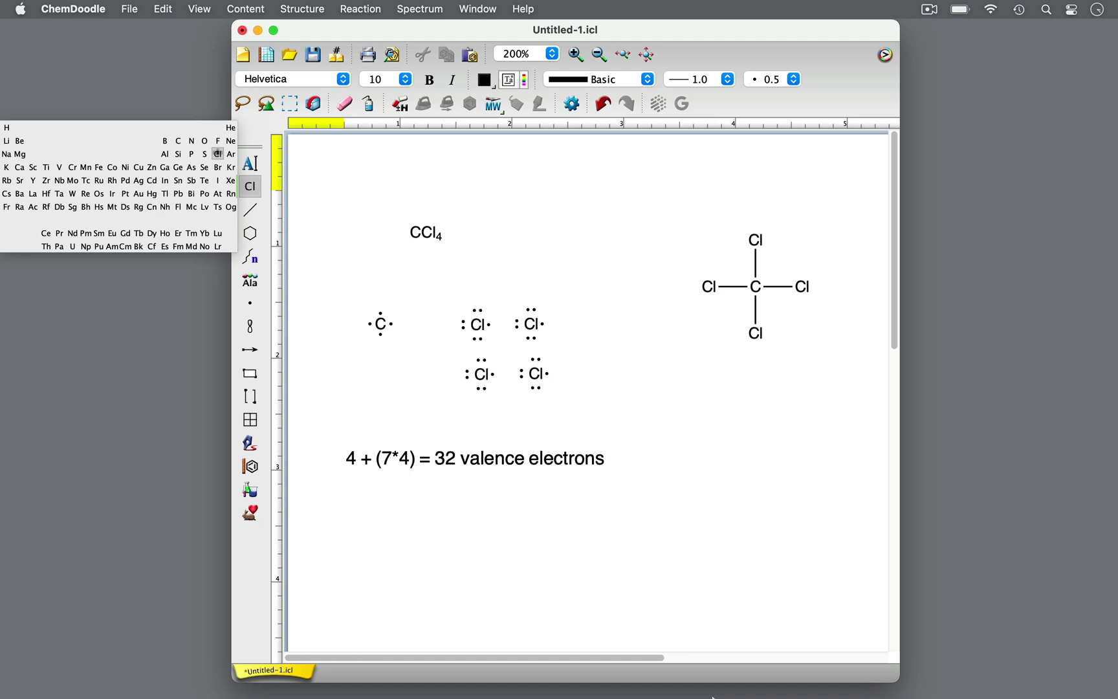
Add the text "32 - 8 = 24 valence electrons" below the first electron count.
{"action": "left_click", "coordinate": [250, 163]}
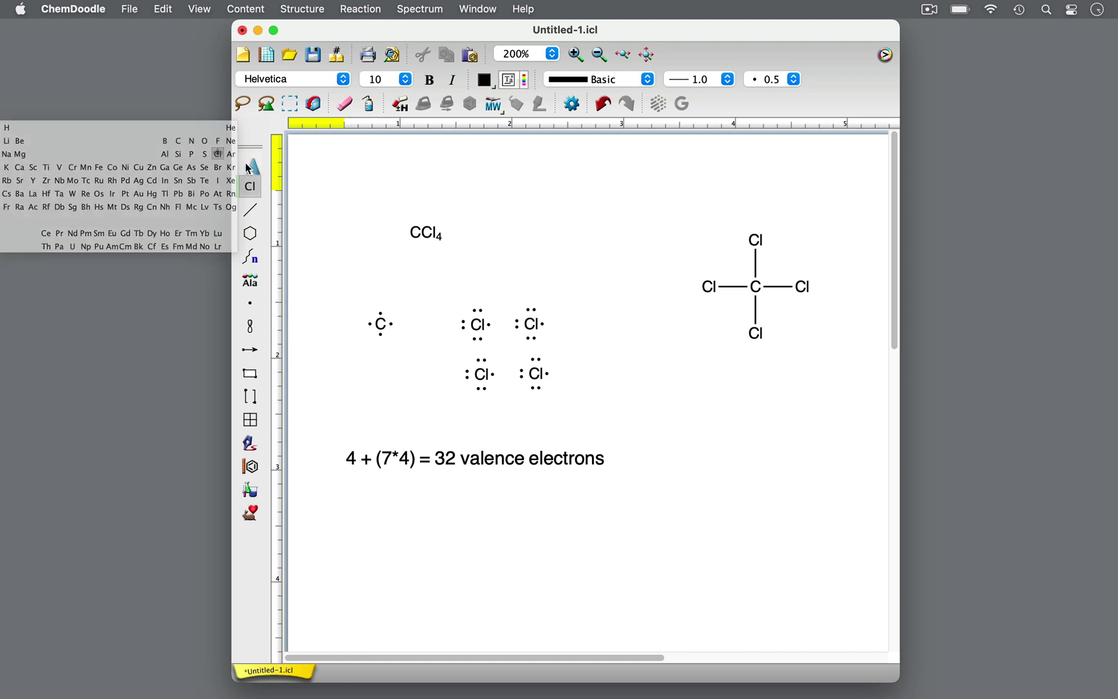
{"action": "left_click", "coordinate": [351, 527]}
{"action": "type", "text": "32 - 8 = 24 valencce electrons"}
{"action": "key", "text": "Escape"}
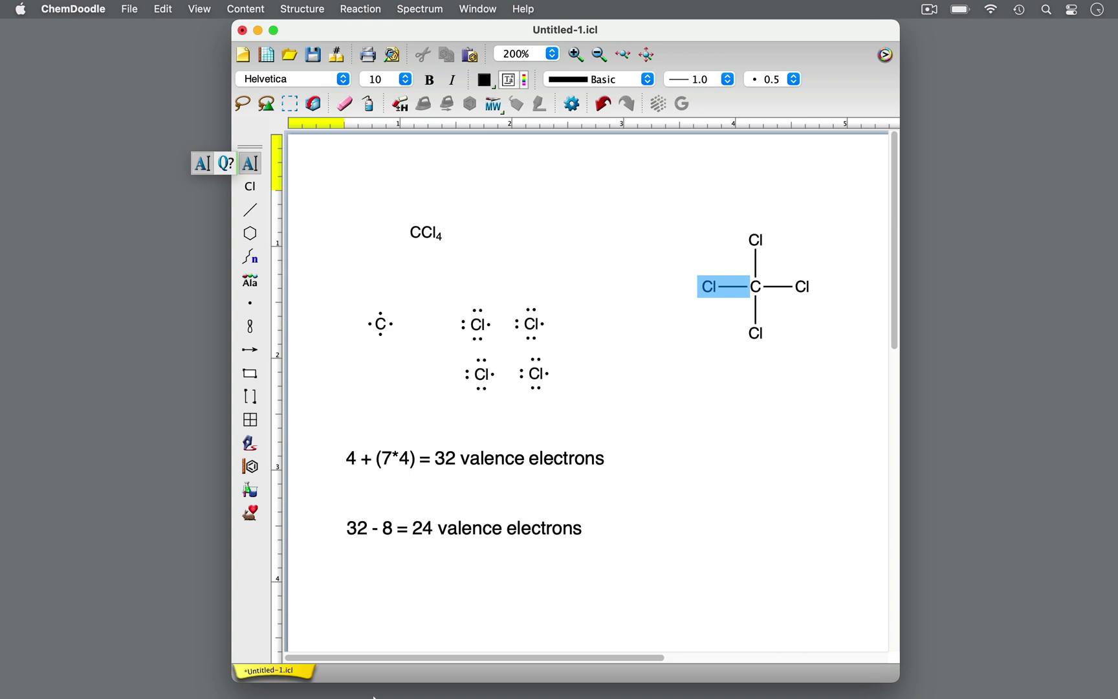
Add three lone pairs each to the left and upper chlorine atoms of the bonded CCl4 structure.
{"action": "left_click", "coordinate": [253, 310]}
{"action": "left_click", "coordinate": [203, 279]}
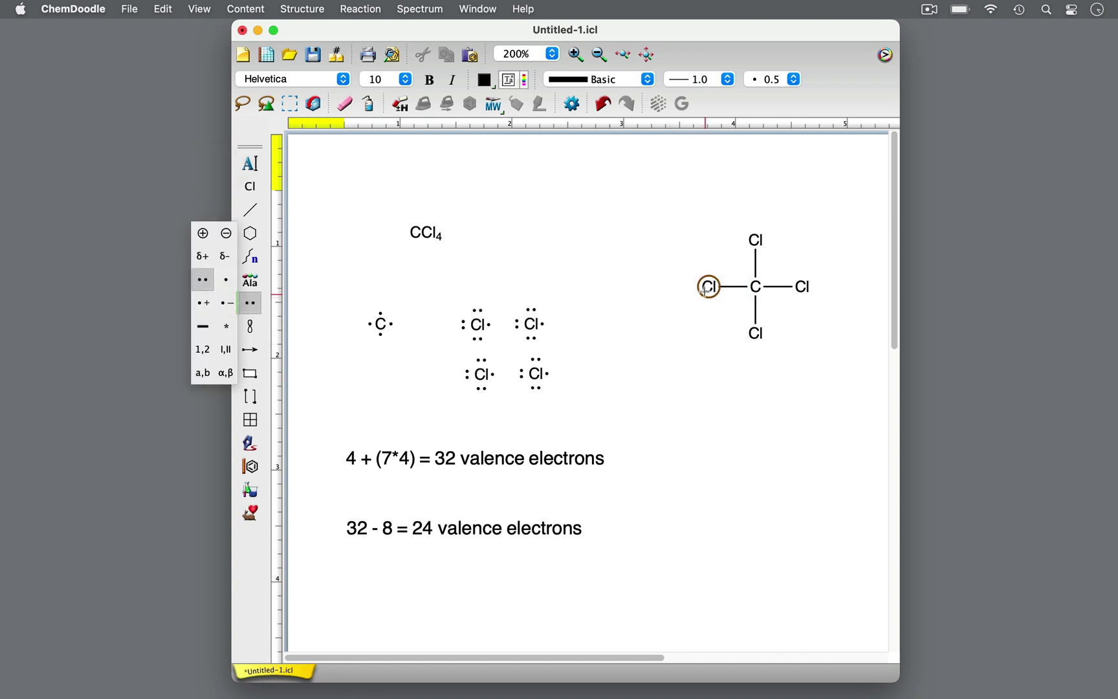
{"action": "left_click_drag", "start_coordinate": [705, 286], "coordinate": [708, 257]}
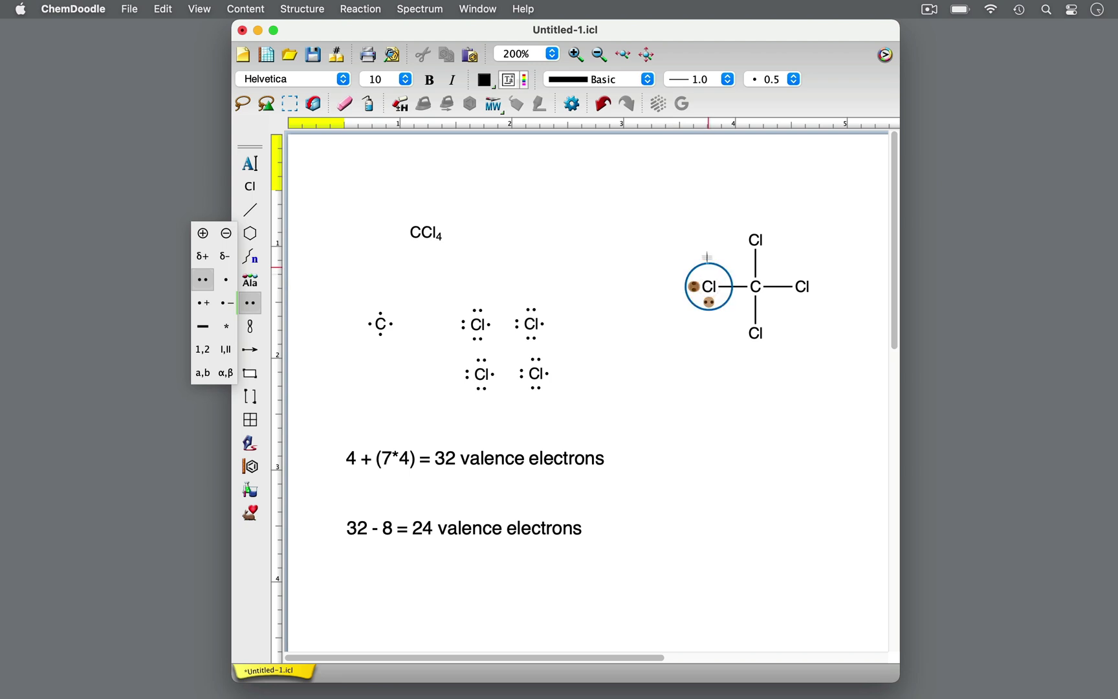
{"action": "left_click", "coordinate": [707, 257]}
{"action": "left_click", "coordinate": [756, 239]}
{"action": "left_click", "coordinate": [758, 239]}
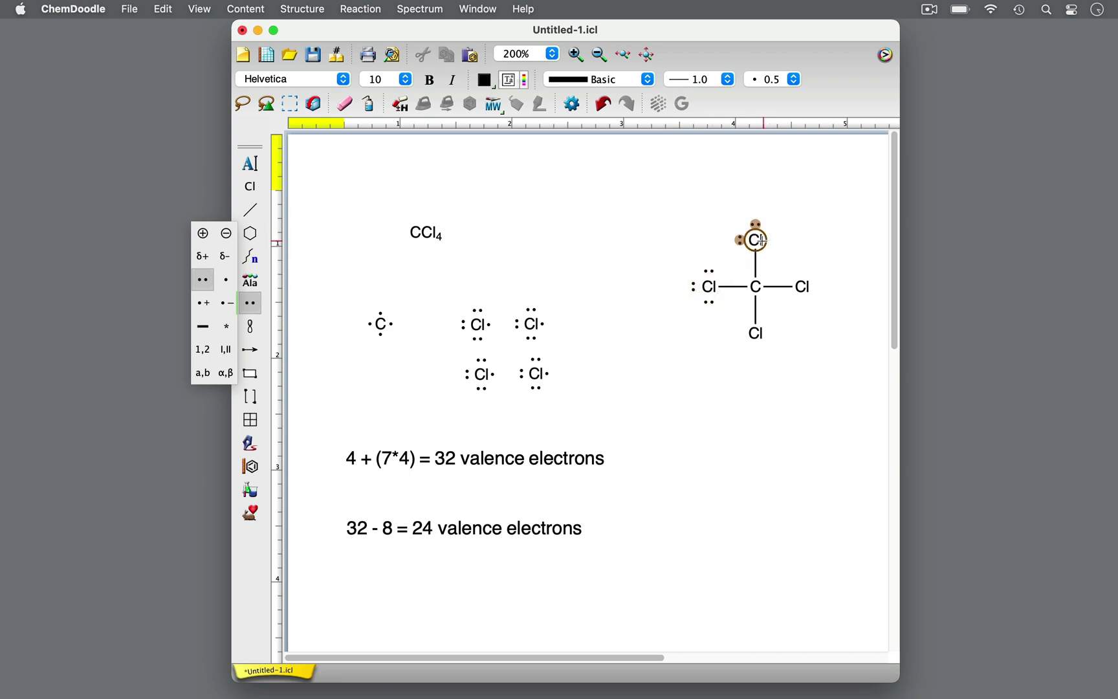
{"action": "left_click", "coordinate": [763, 241]}
Add three lone pairs each to the right and lower chlorine atoms of the bonded CCl4 structure.
{"action": "left_click", "coordinate": [806, 286]}
{"action": "left_click", "coordinate": [806, 286]}
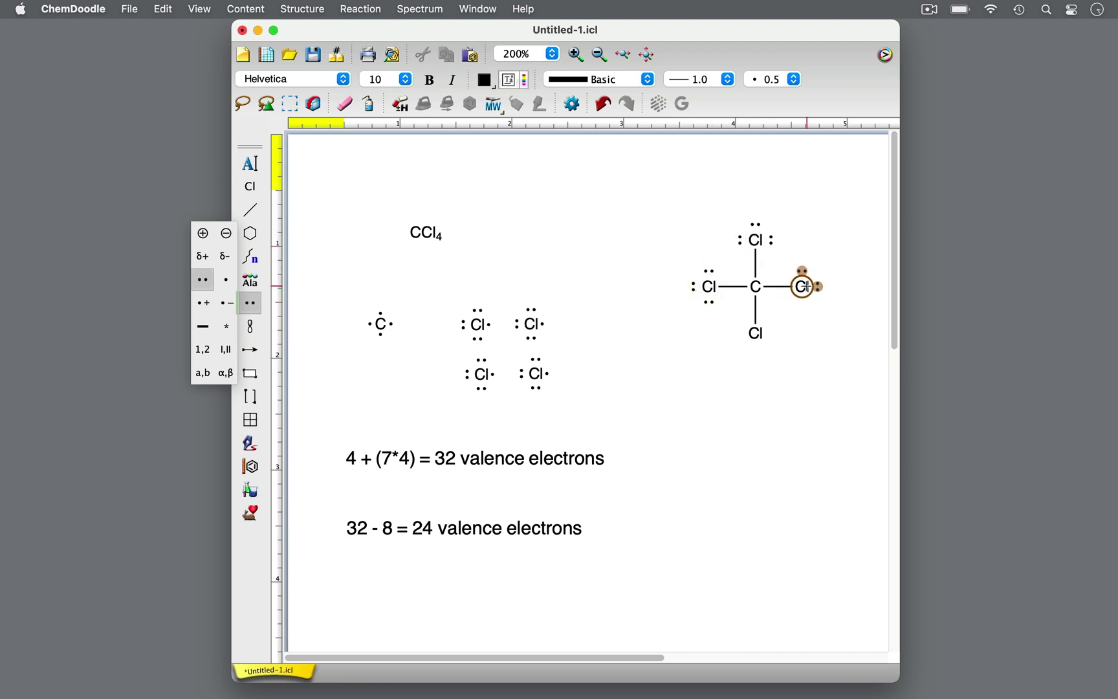
{"action": "left_click", "coordinate": [805, 286]}
{"action": "left_click", "coordinate": [757, 334]}
{"action": "left_click", "coordinate": [756, 350]}
{"action": "left_click", "coordinate": [735, 332]}
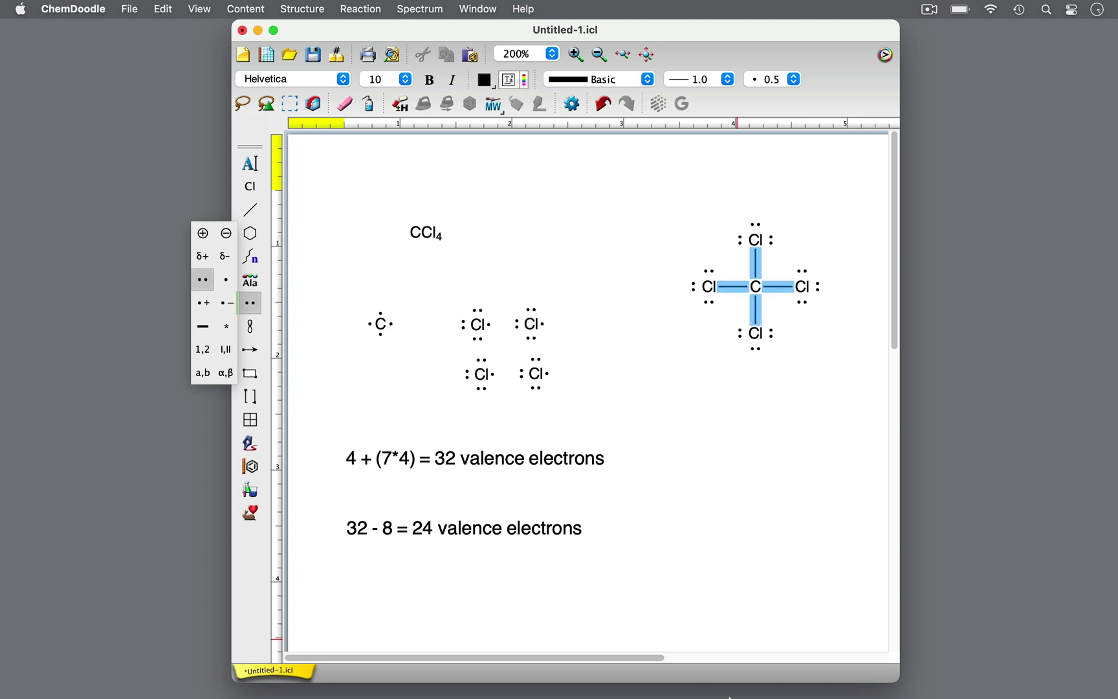
Create a Lewis dot structure from the whole bonded CCl4 structure, place it below the original and deselect it.
{"action": "left_click", "coordinate": [296, 106]}
{"action": "left_click", "coordinate": [302, 9]}
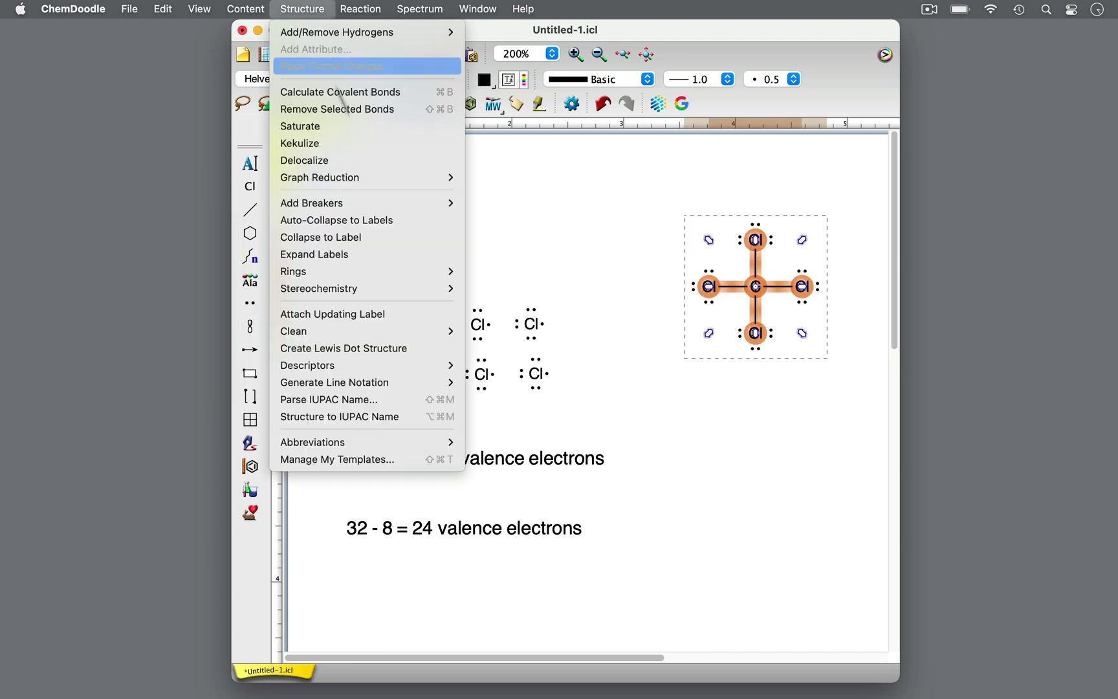
{"action": "left_click", "coordinate": [410, 350]}
{"action": "left_click_drag", "start_coordinate": [755, 446], "coordinate": [754, 464]}
{"action": "left_click", "coordinate": [744, 569]}
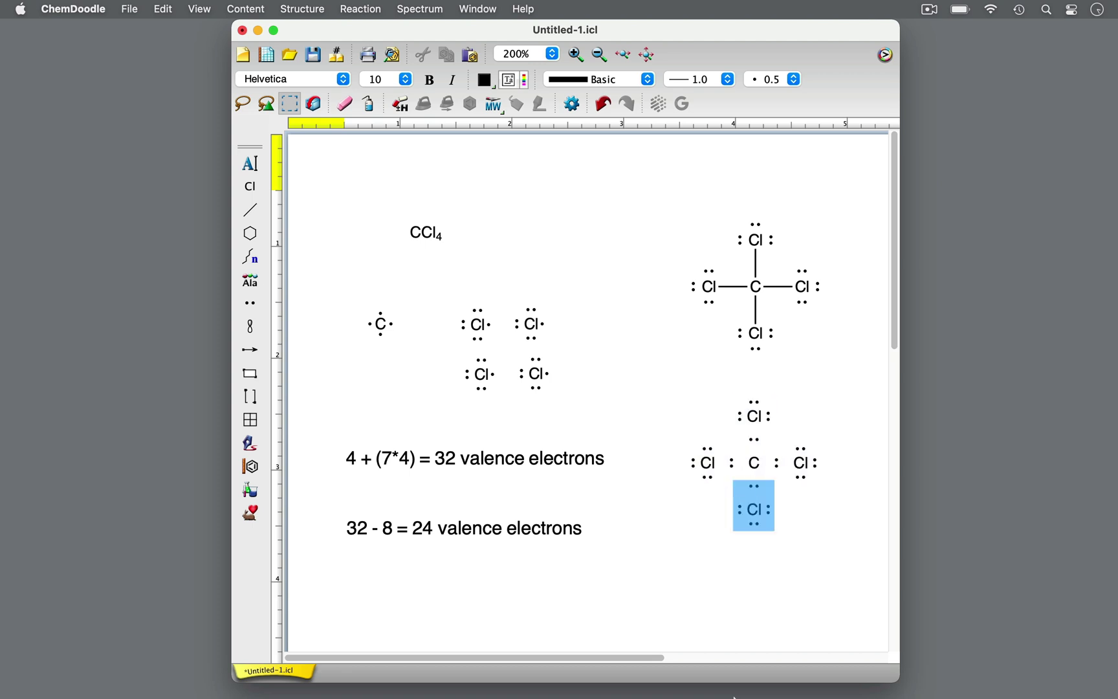
Add the text "8*4 = 32 valence electrons" below the CCl4 Lewis dot structure.
{"action": "left_click", "coordinate": [258, 164]}
{"action": "left_click", "coordinate": [651, 590]}
{"action": "type", "text": "8"}
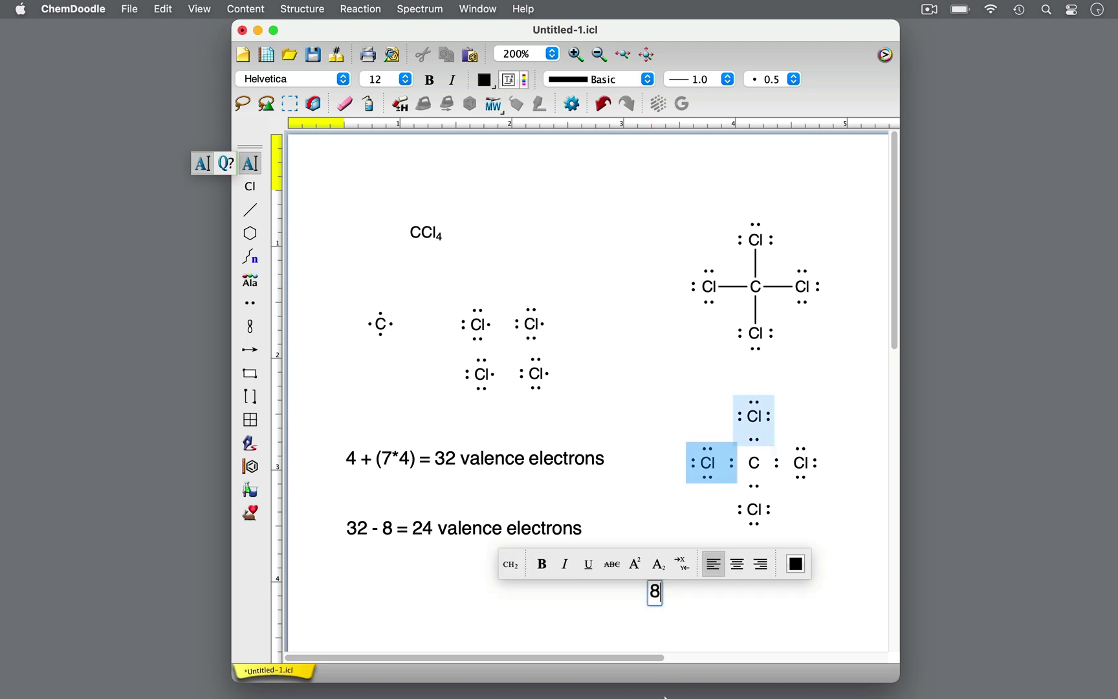
{"action": "type", "text": "*4 = 32 valence electrons"}
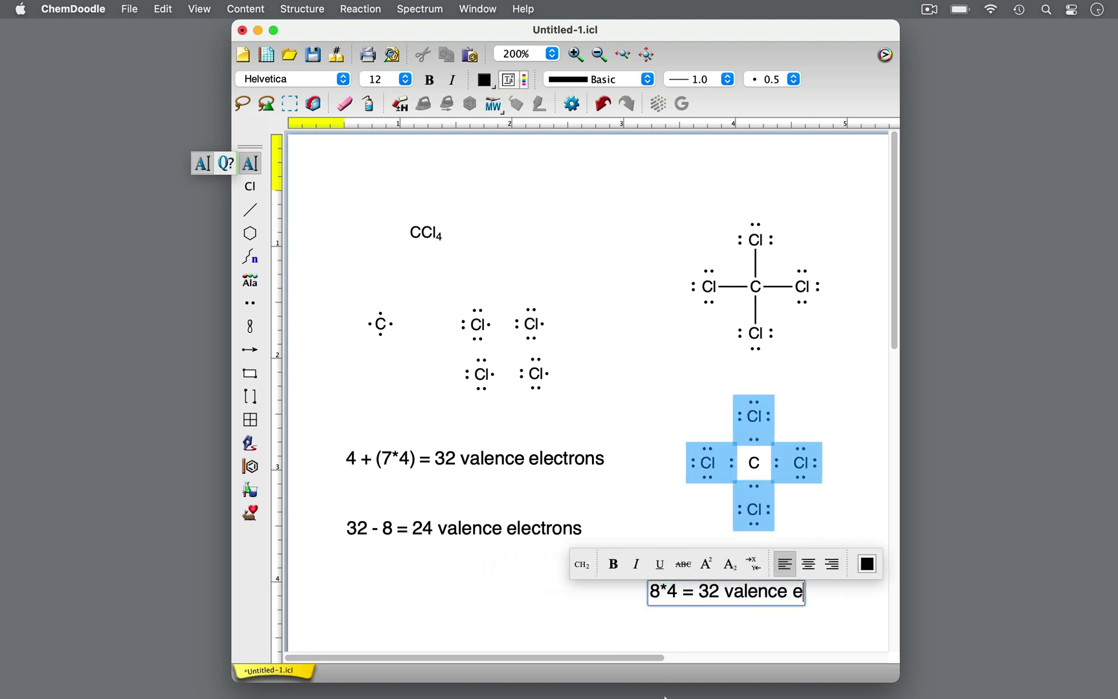
{"action": "key", "text": "Escape"}
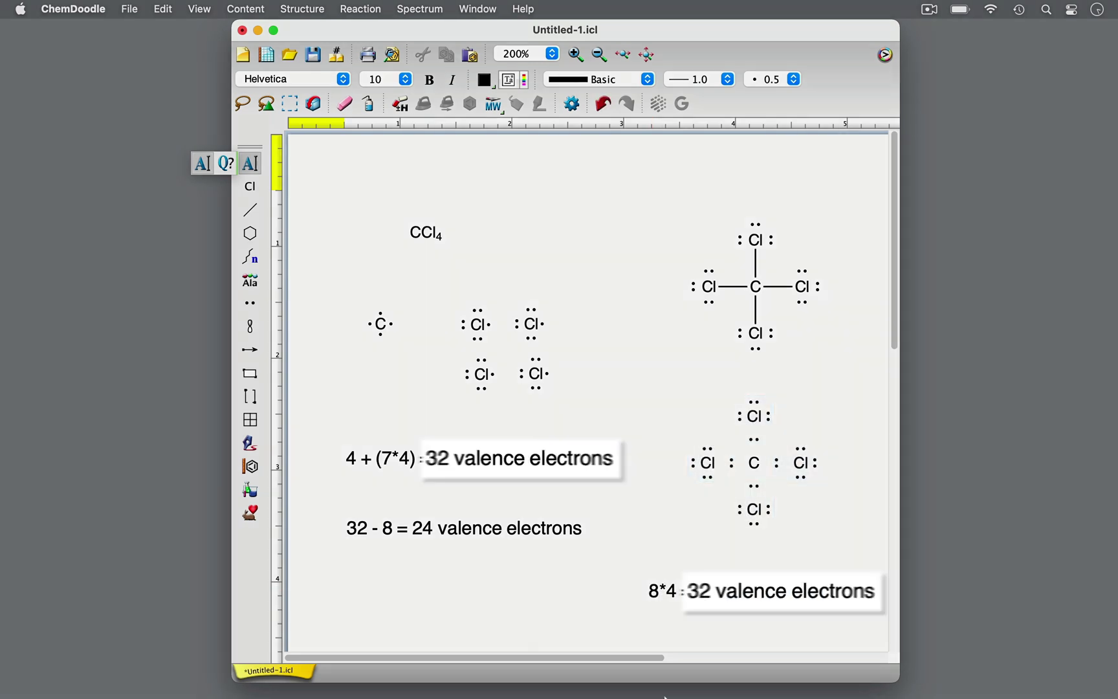
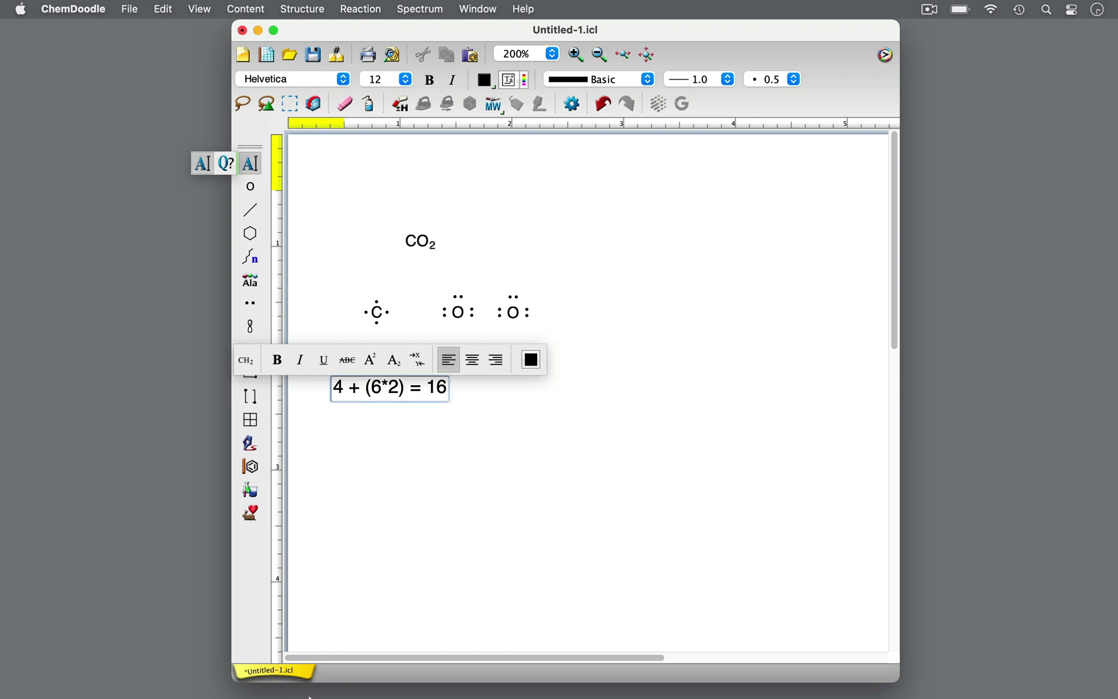
Finish the text "4 + (6*2) = 16 valence electrons" below the dotted carbon and oxygen atoms.
{"action": "key", "text": "Return"}
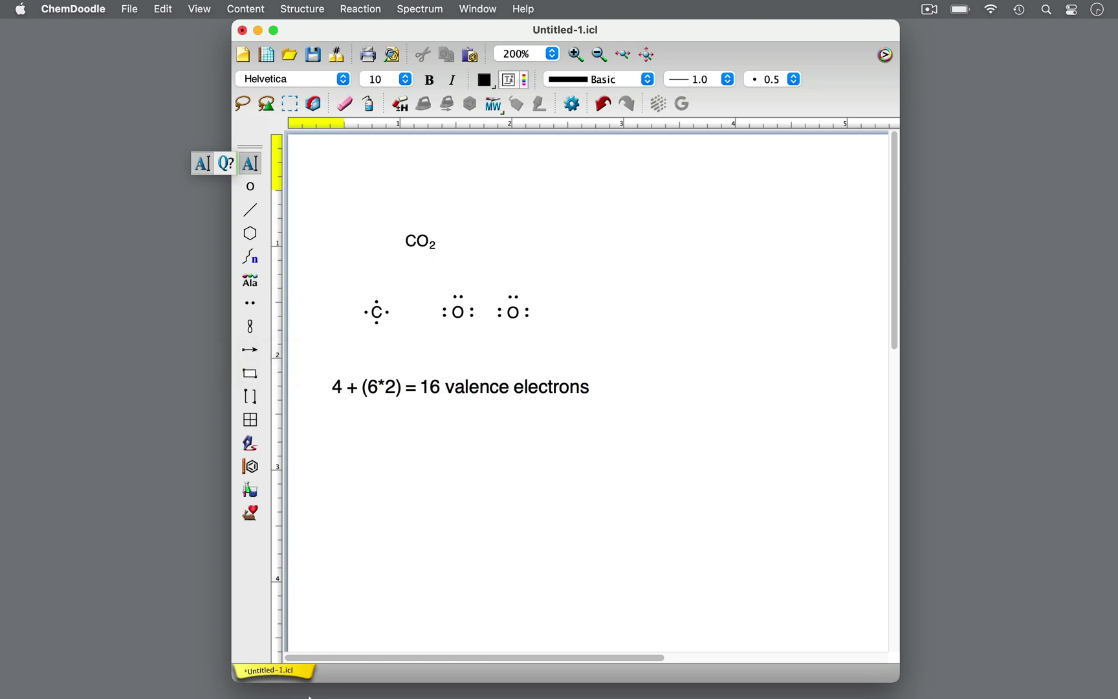
Consult the interactive periodic table for the positions of carbon and oxygen, and close it.
{"action": "left_click", "coordinate": [199, 9]}
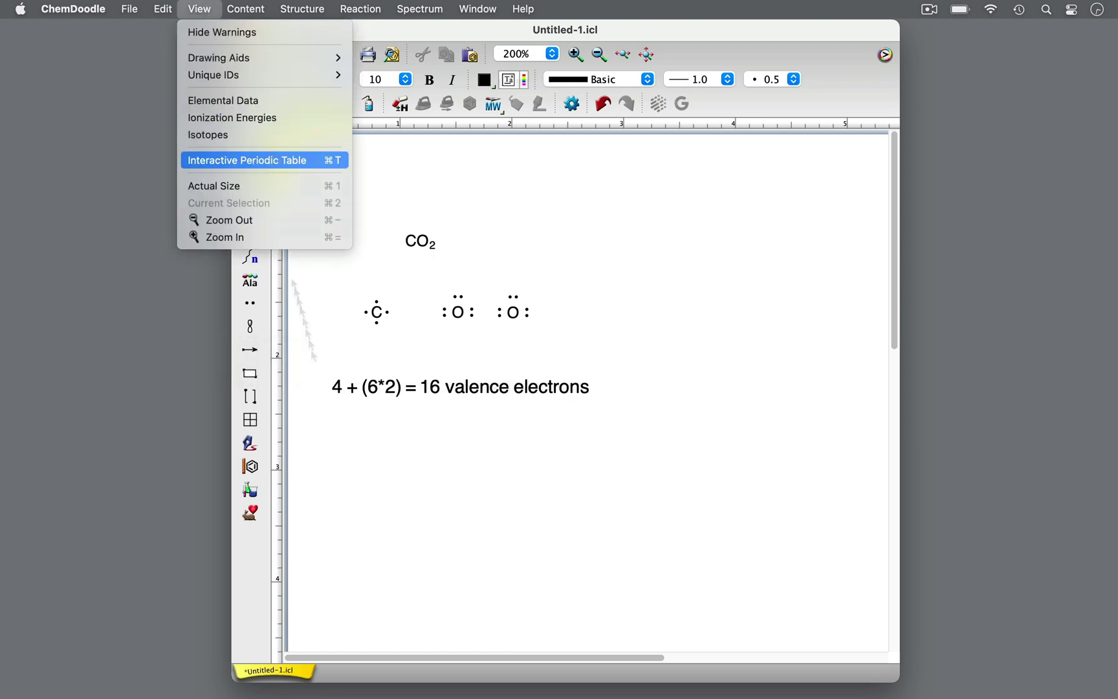
{"action": "left_click", "coordinate": [248, 160]}
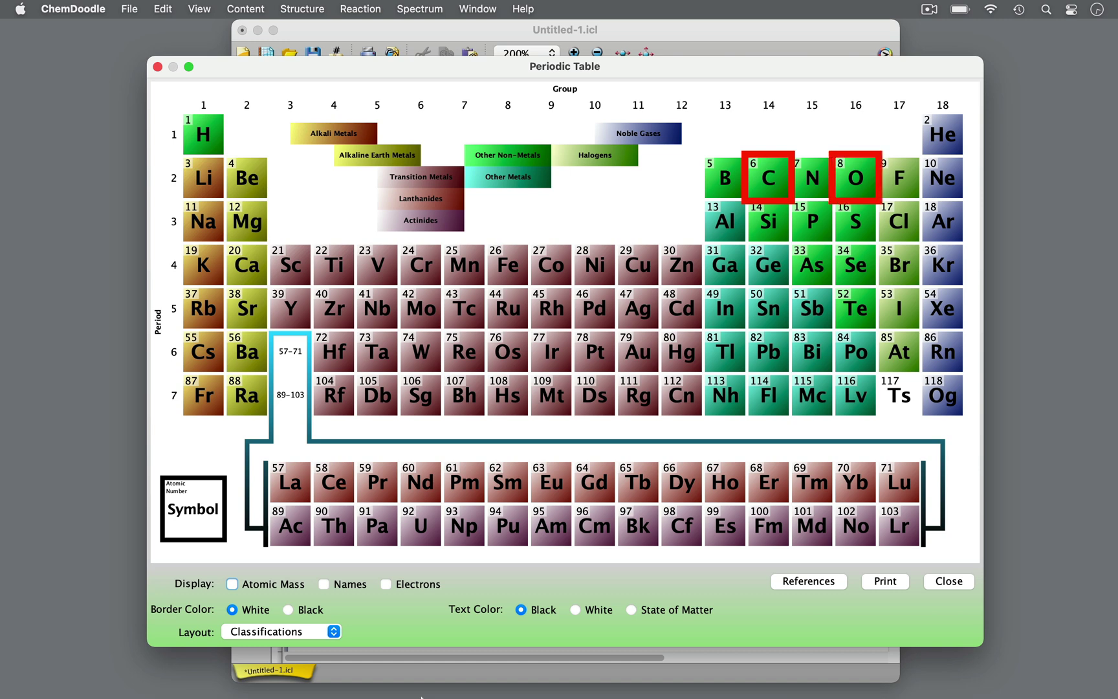
{"action": "left_click", "coordinate": [949, 581]}
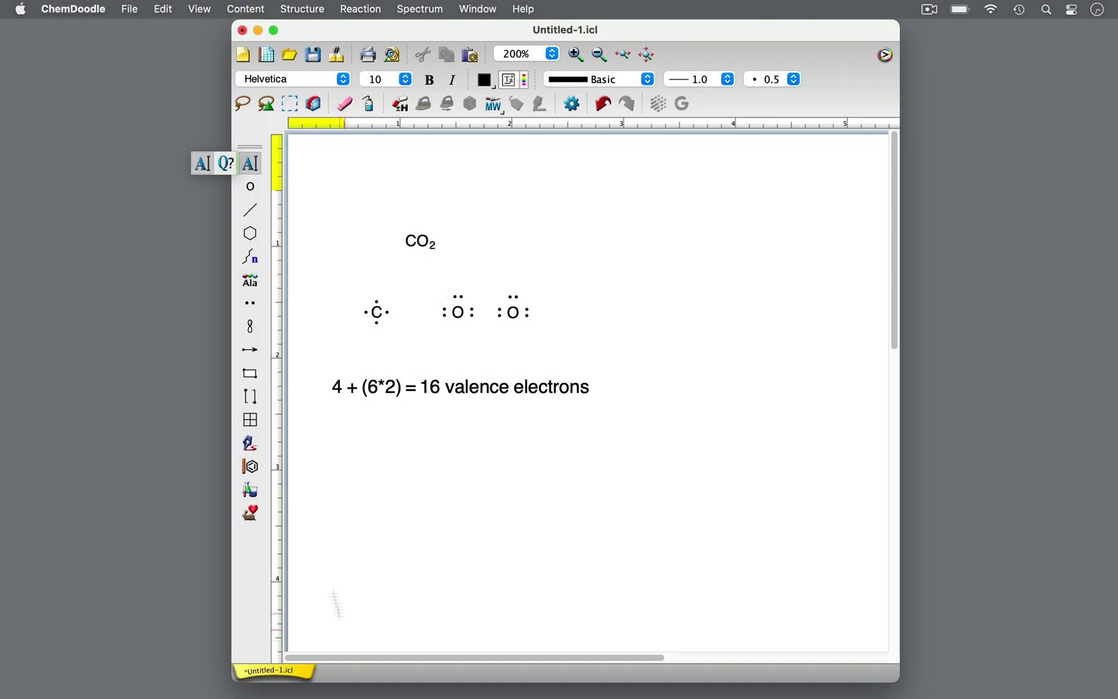
Draw a carbon atom to the right of the dotted atoms and single-bond an oxygen atom to each side of it.
{"action": "left_click", "coordinate": [250, 210]}
{"action": "left_click", "coordinate": [739, 276]}
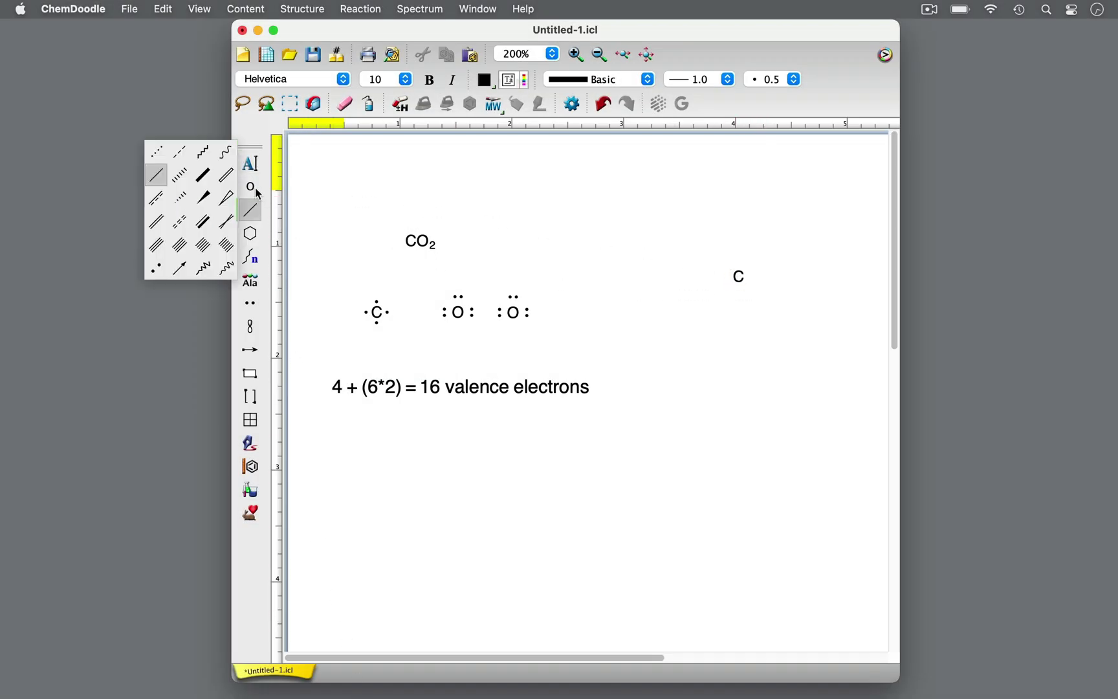
{"action": "left_click", "coordinate": [251, 188]}
{"action": "left_click_drag", "start_coordinate": [739, 277], "coordinate": [692, 276]}
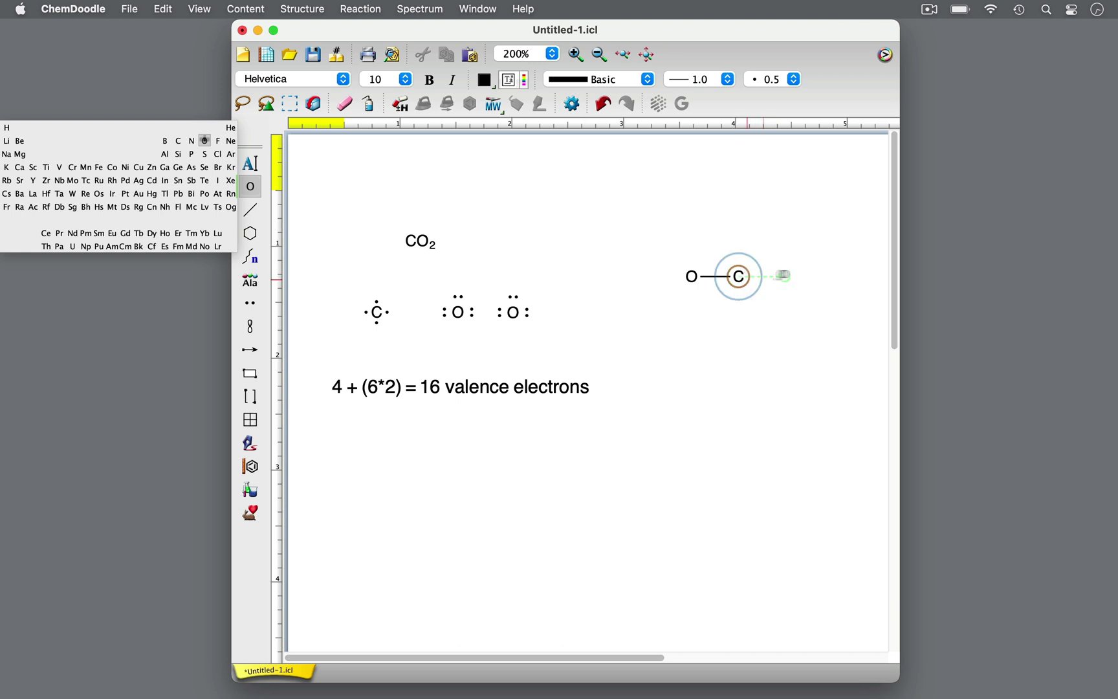
{"action": "left_click", "coordinate": [777, 277]}
{"action": "key", "text": "2"}
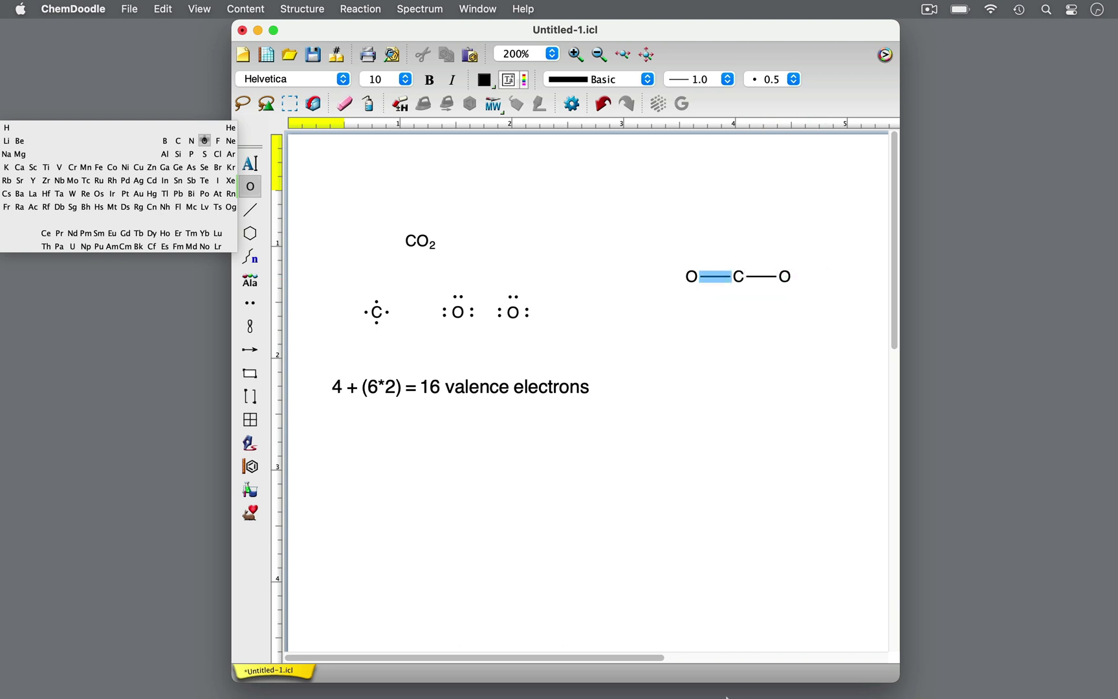
{"action": "key", "text": "2"}
Add the text "16 - 4 = 12 valence electrons" below the CO2 valence electron count.
{"action": "key", "text": "t"}
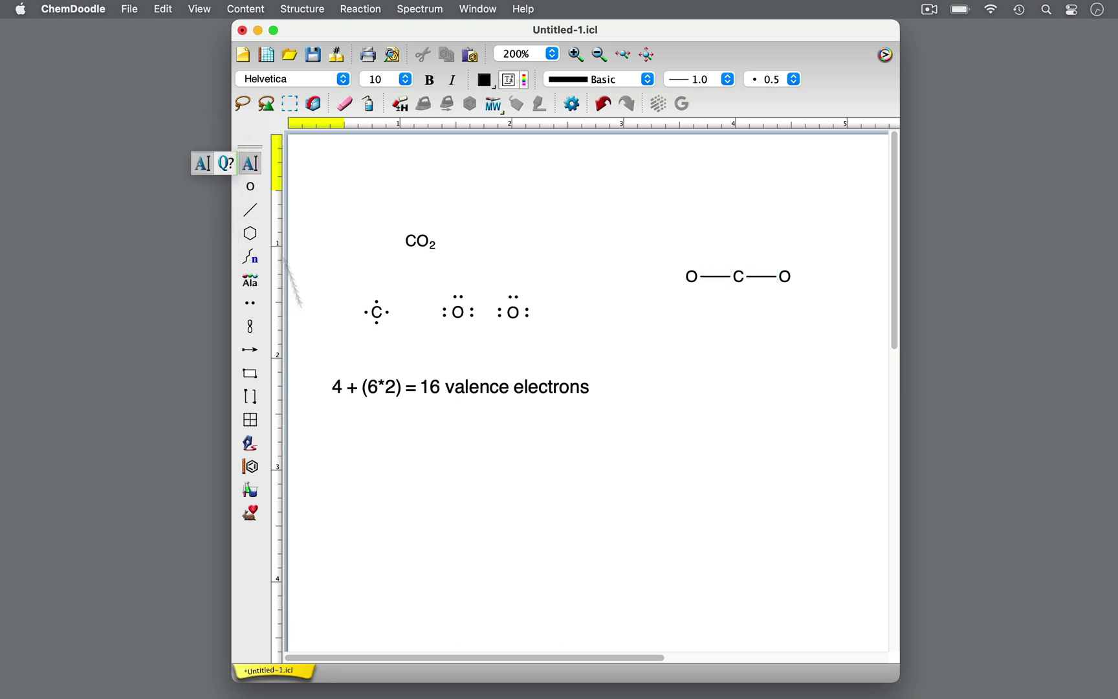
{"action": "left_click", "coordinate": [336, 456]}
{"action": "type", "text": "16 -"}
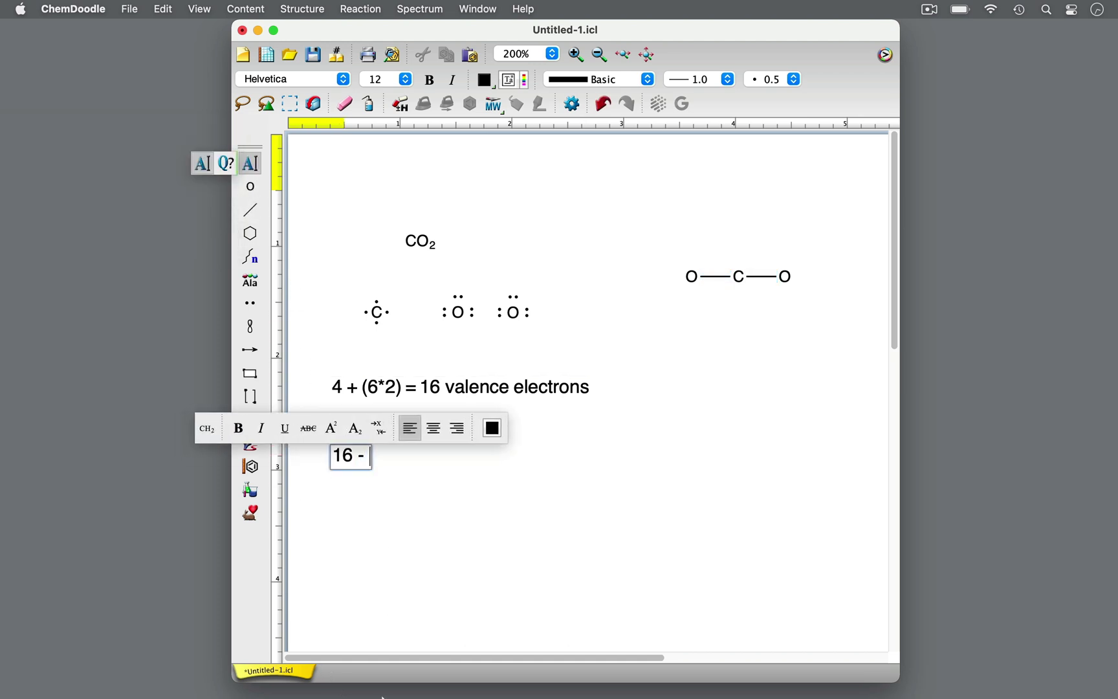
{"action": "type", "text": " 4 = 12 val"}
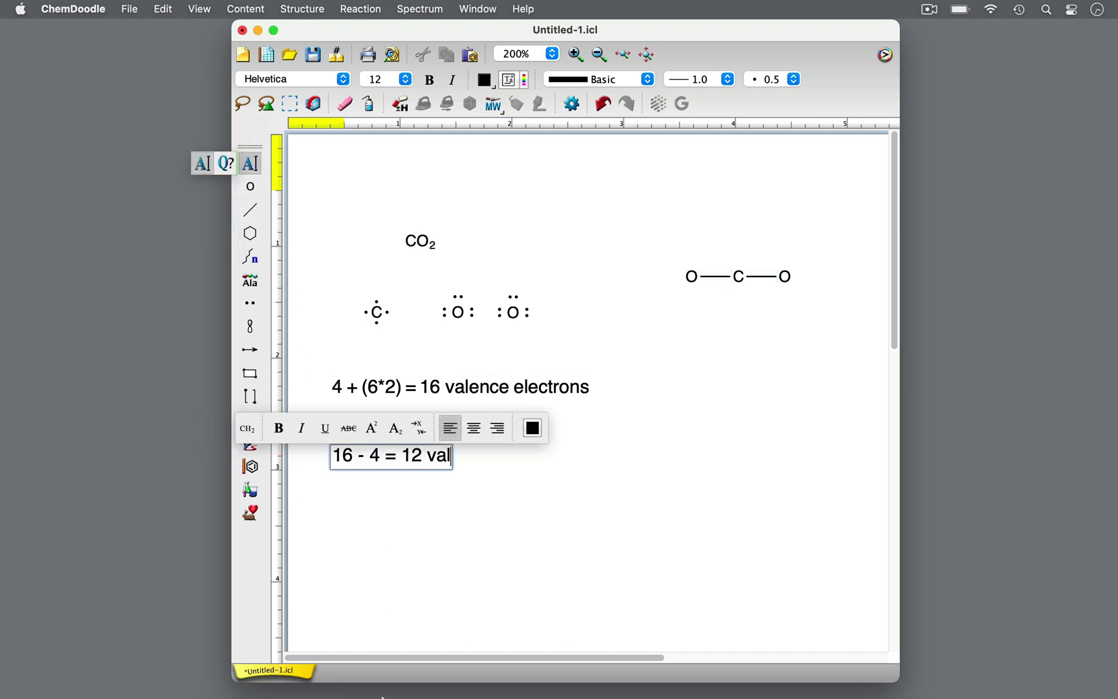
{"action": "type", "text": "ence electrons"}
{"action": "key", "text": "Escape"}
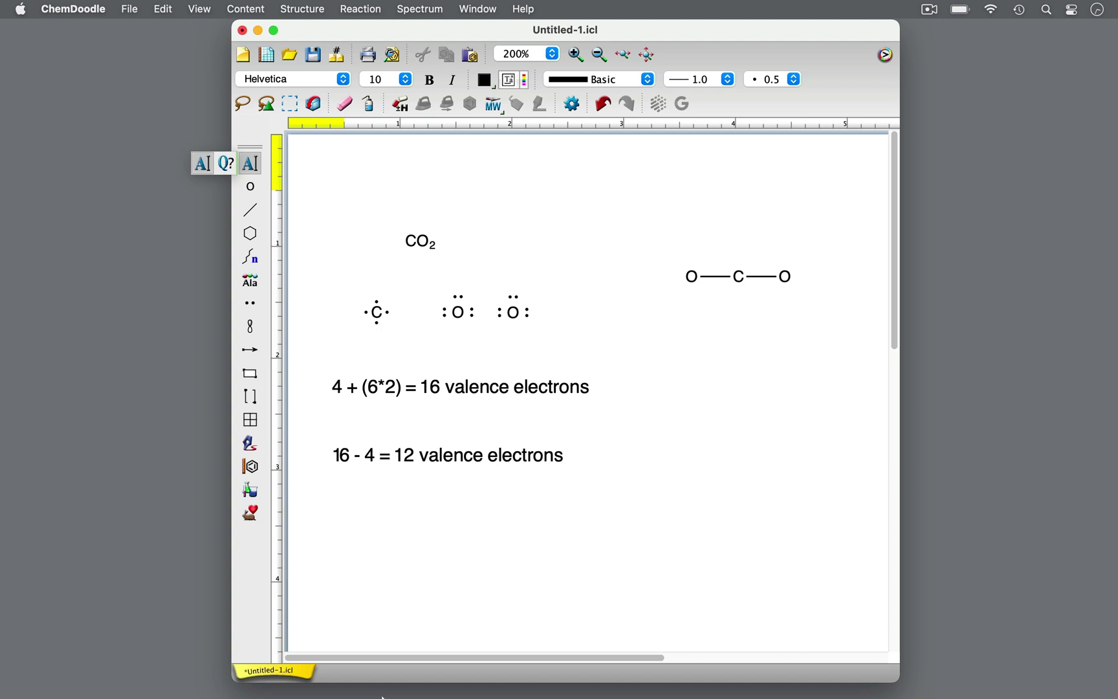
{"action": "key", "text": "shift+Right"}
{"action": "key", "text": "shift+Right"}
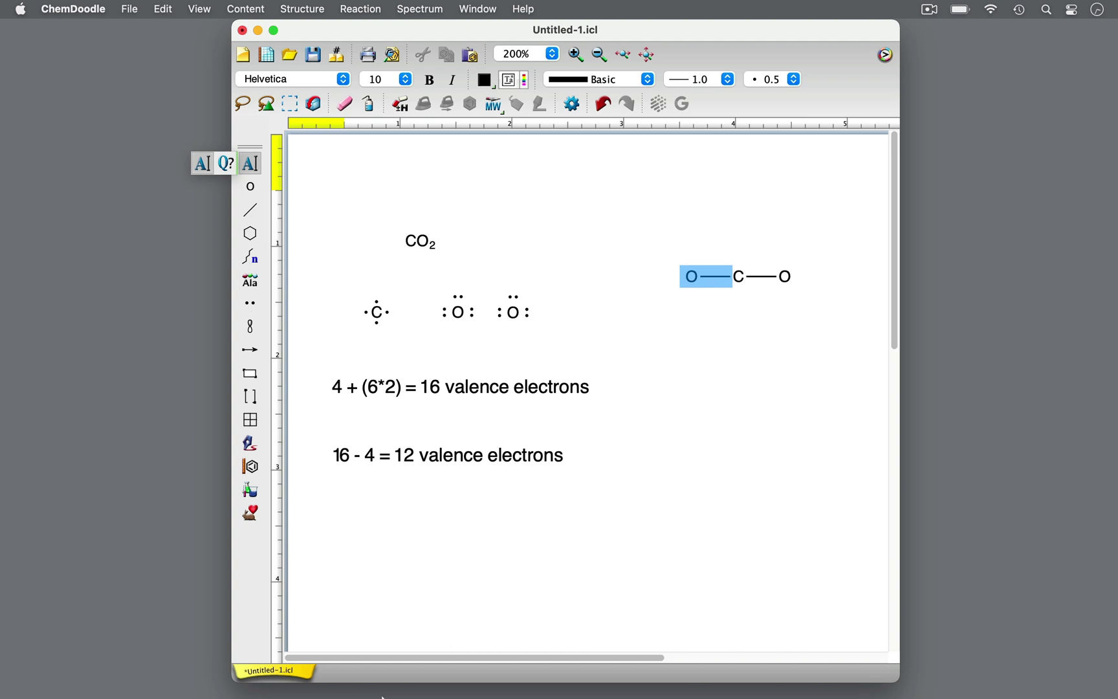
Add three lone pairs around each oxygen of the single-bonded O–C–O structure.
{"action": "left_click", "coordinate": [250, 305]}
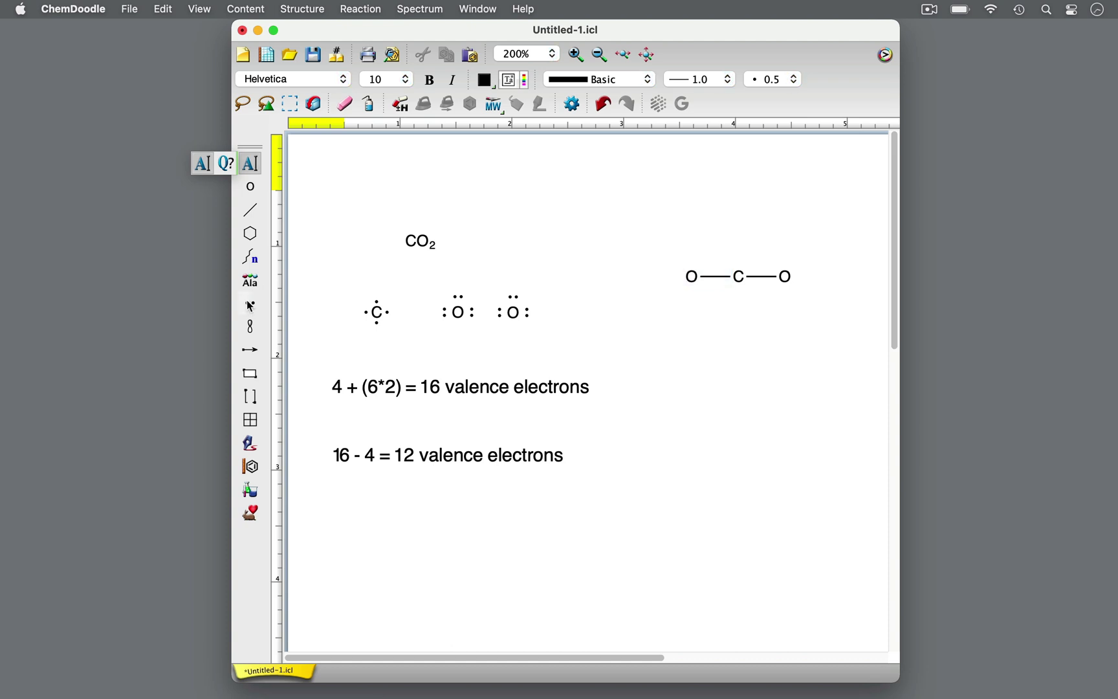
{"action": "left_click", "coordinate": [252, 305]}
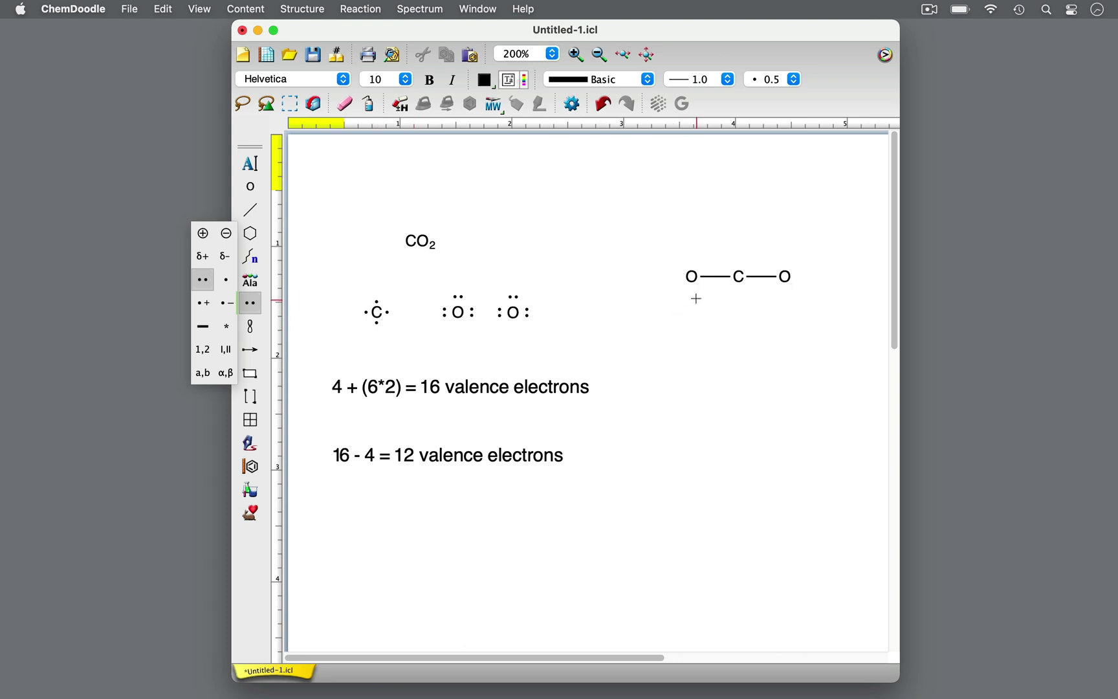
{"action": "left_click", "coordinate": [693, 283]}
{"action": "left_click_drag", "start_coordinate": [692, 280], "coordinate": [653, 281]}
{"action": "left_click_drag", "start_coordinate": [692, 277], "coordinate": [692, 257]}
{"action": "left_click_drag", "start_coordinate": [782, 280], "coordinate": [782, 240]}
{"action": "left_click", "coordinate": [781, 241]}
{"action": "left_click", "coordinate": [835, 279]}
{"action": "left_click", "coordinate": [796, 324]}
Add the text "12 - 12 = 0 valence electrons" below the "16 - 4 = 12 valence electrons" line.
{"action": "left_click", "coordinate": [250, 163]}
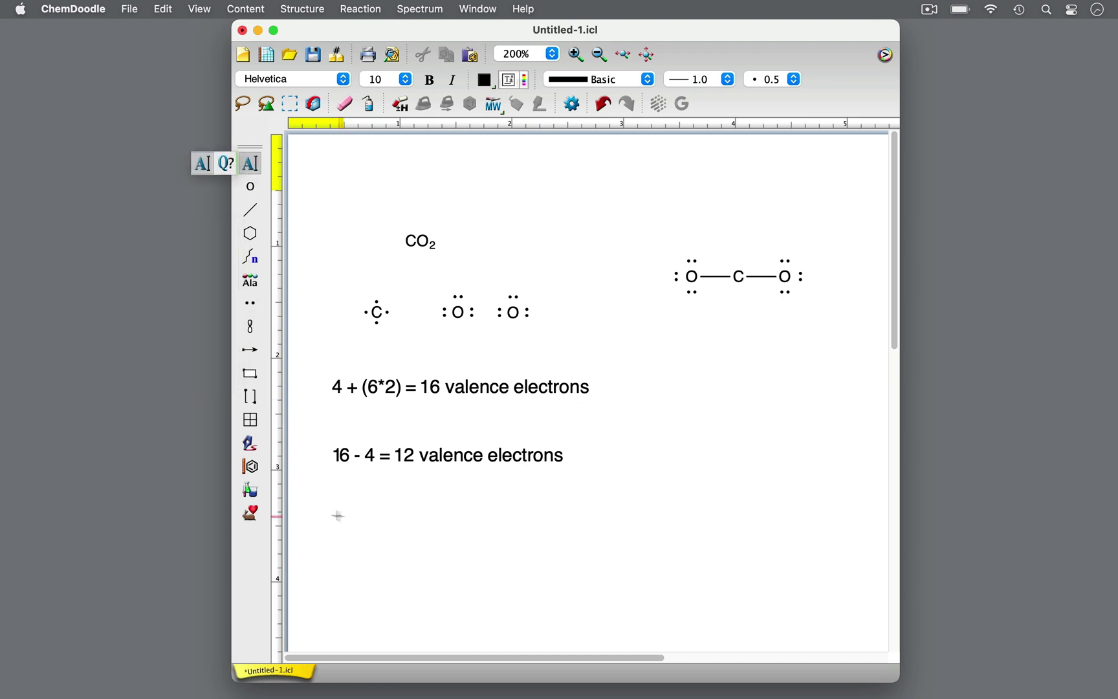
{"action": "left_click", "coordinate": [335, 521]}
{"action": "type", "text": "12 - 12 = 0 valence electrons"}
{"action": "key", "text": "Escape"}
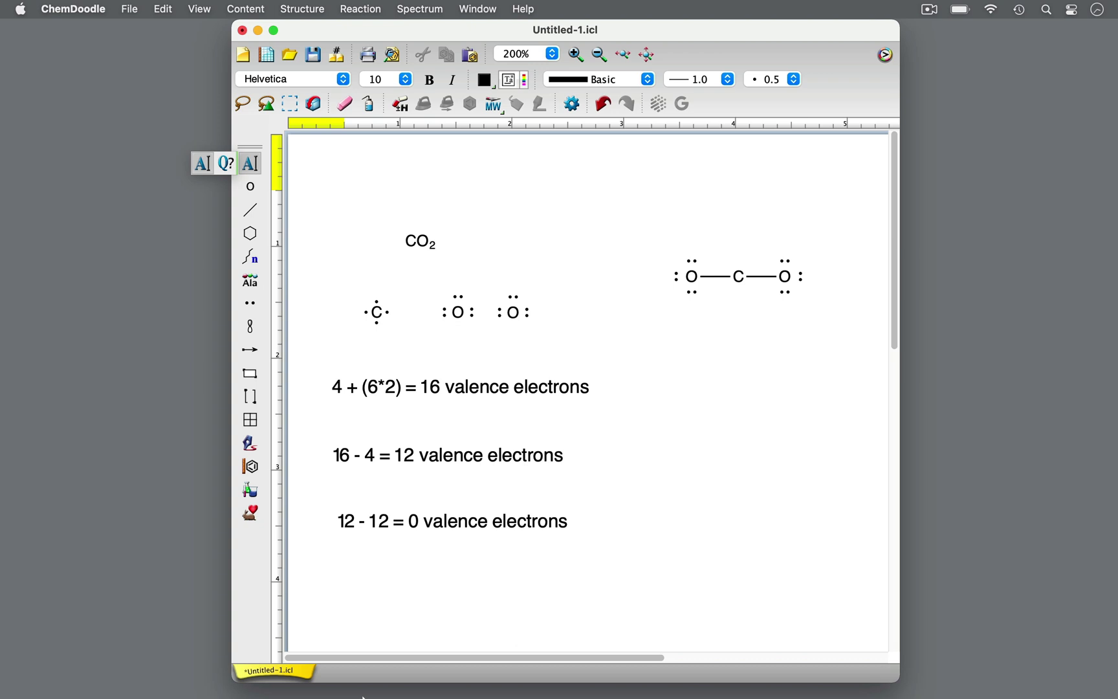
{"action": "left_click", "coordinate": [715, 276]}
{"action": "left_click", "coordinate": [692, 292], "text": "shift"}
{"action": "left_click", "coordinate": [676, 276], "text": "shift"}
{"action": "left_click", "coordinate": [692, 260], "text": "shift"}
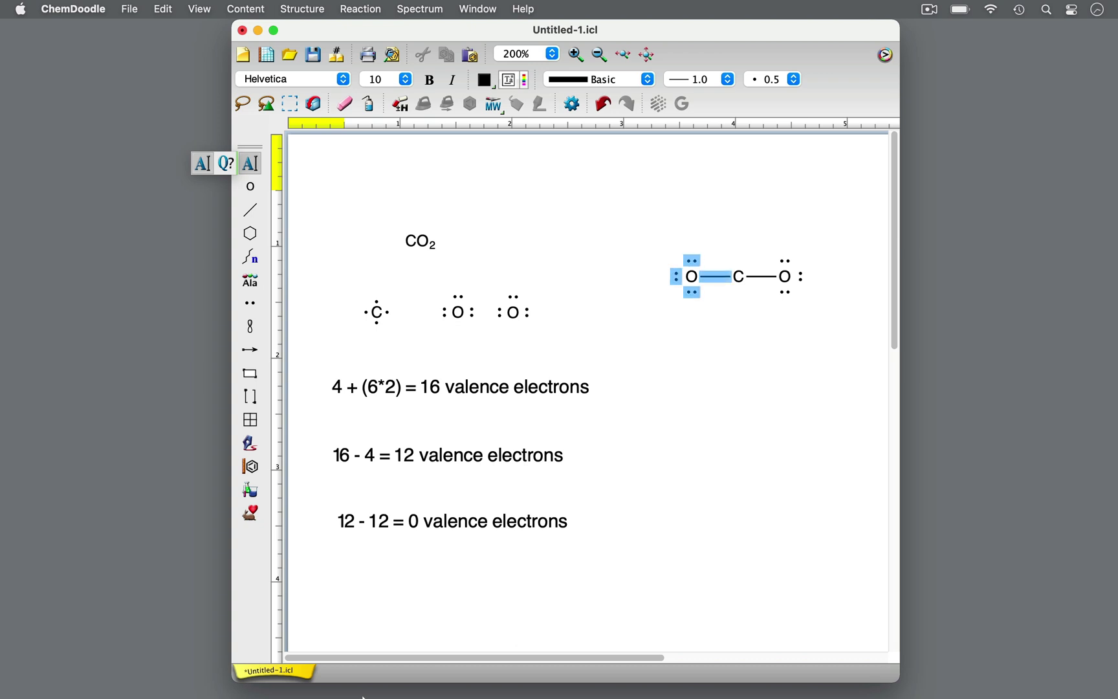
{"action": "key", "text": "Escape"}
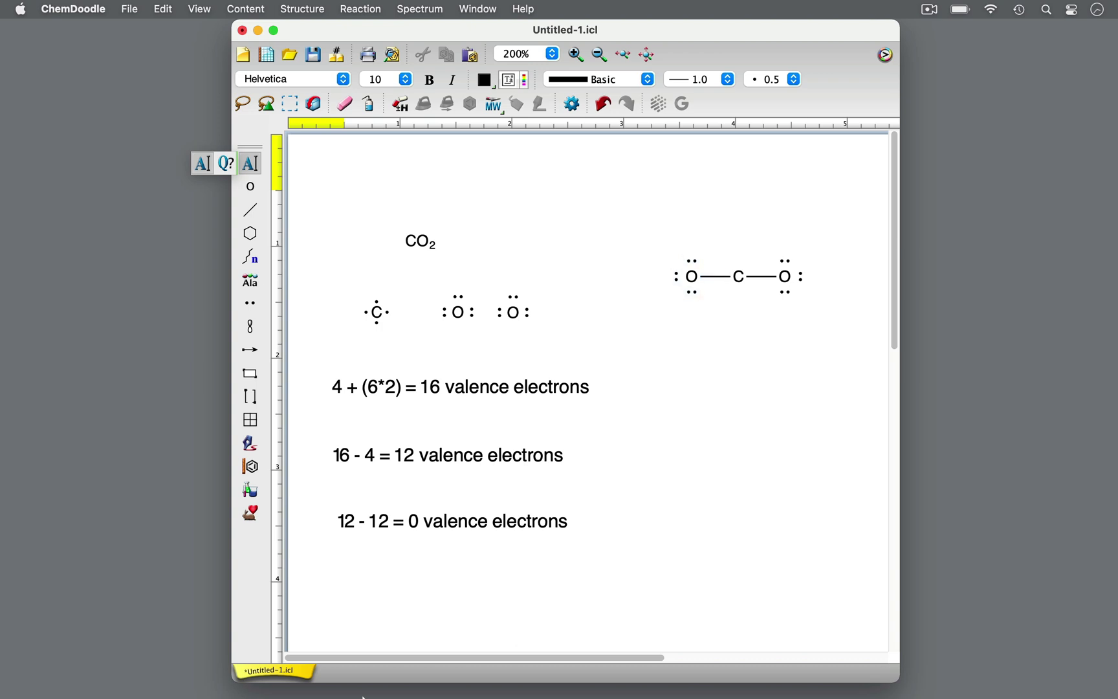
{"action": "left_click", "coordinate": [715, 277]}
{"action": "left_click", "coordinate": [761, 276], "text": "shift"}
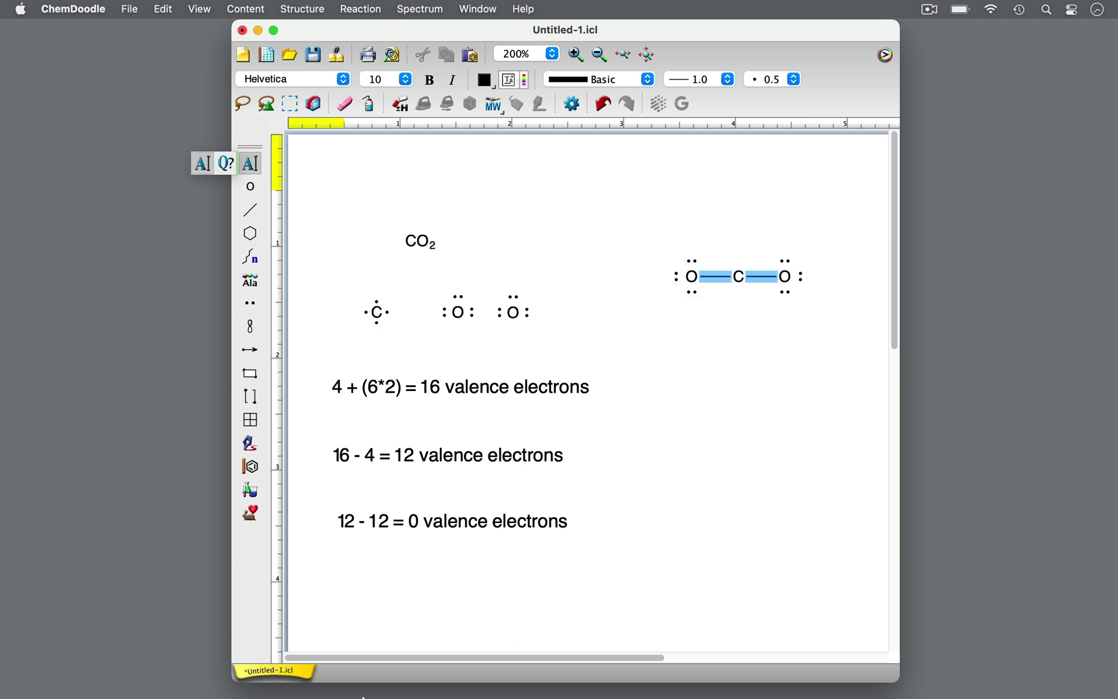
{"action": "key", "text": "Escape"}
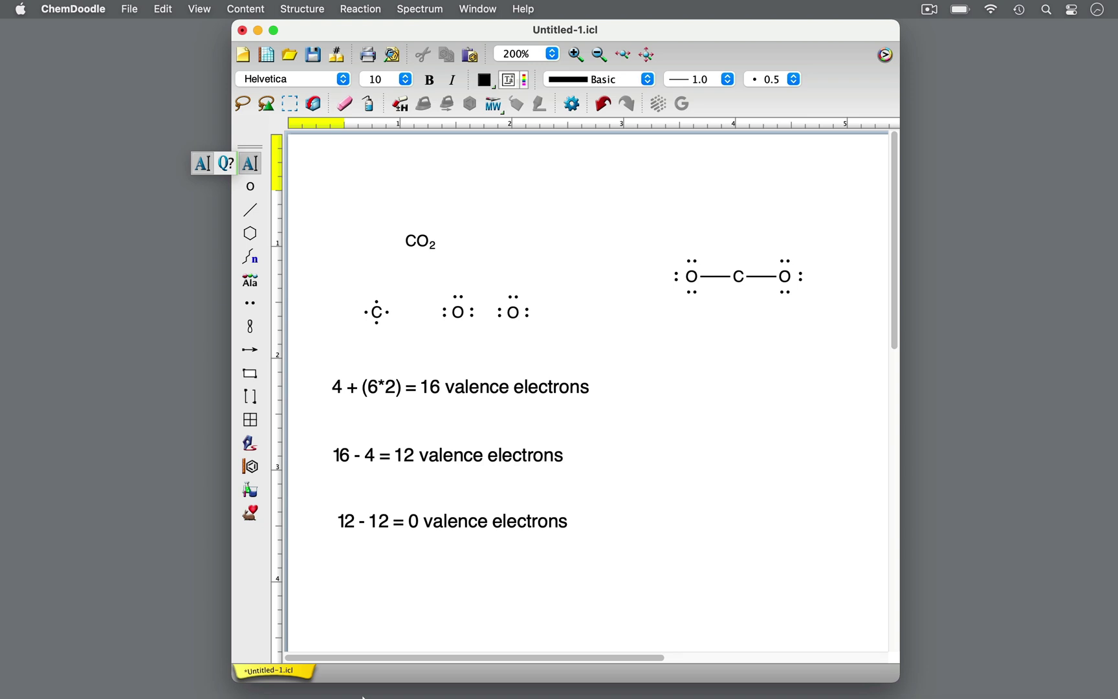
Draw a curved arrow between the left oxygen's upper lone pair and its C–O bond, with a filled arrowhead only at the bond.
{"action": "left_click", "coordinate": [254, 349]}
{"action": "left_click", "coordinate": [131, 351]}
{"action": "left_click", "coordinate": [80, 323]}
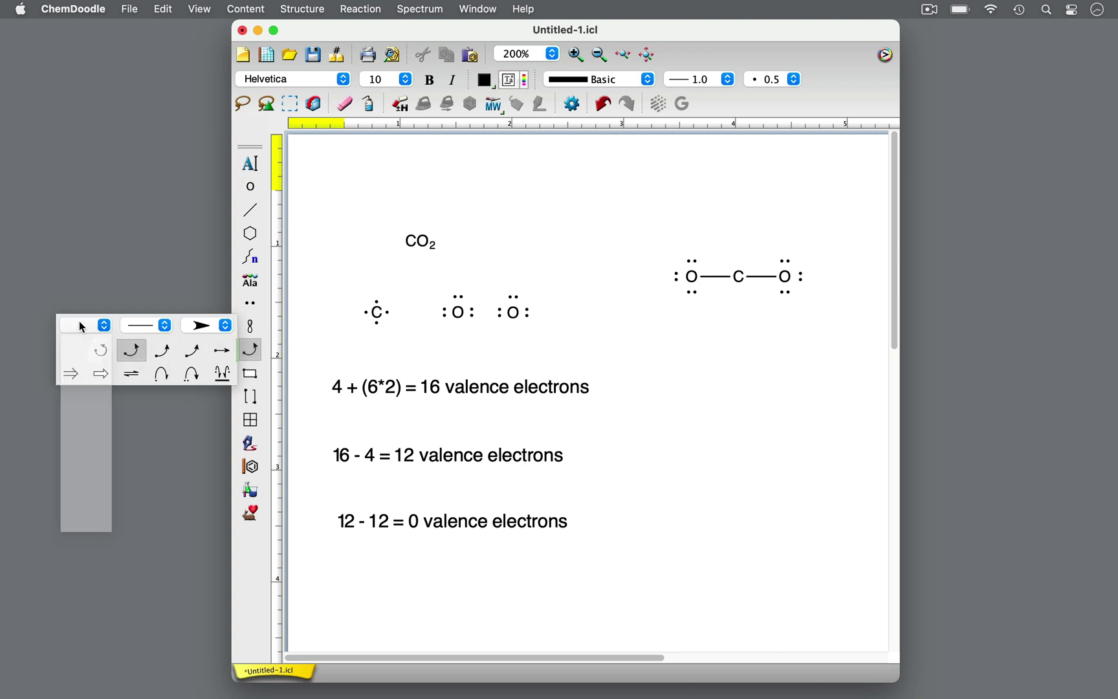
{"action": "left_click", "coordinate": [80, 370]}
{"action": "left_click", "coordinate": [205, 327]}
{"action": "left_click", "coordinate": [224, 343]}
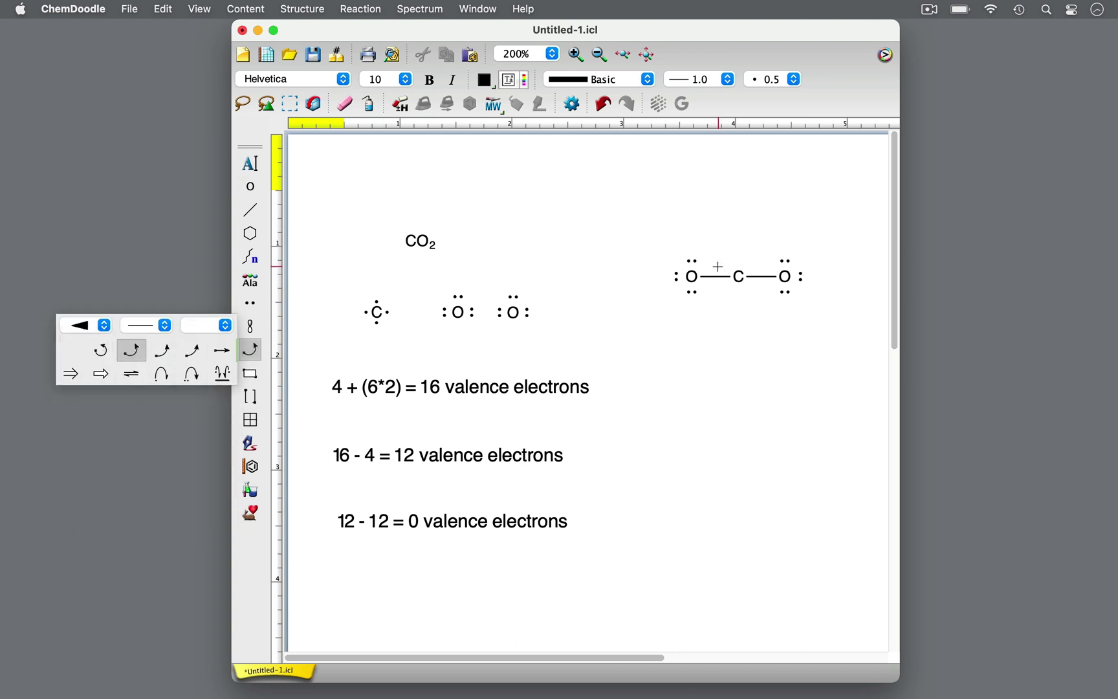
{"action": "left_click_drag", "start_coordinate": [718, 266], "coordinate": [692, 251]}
Draw a mirrored curved arrow from the right oxygen's upper lone pair to its C–O bond, with a filled arrowhead only at the bond.
{"action": "left_click", "coordinate": [105, 324]}
{"action": "left_click", "coordinate": [86, 350]}
{"action": "left_click", "coordinate": [203, 324]}
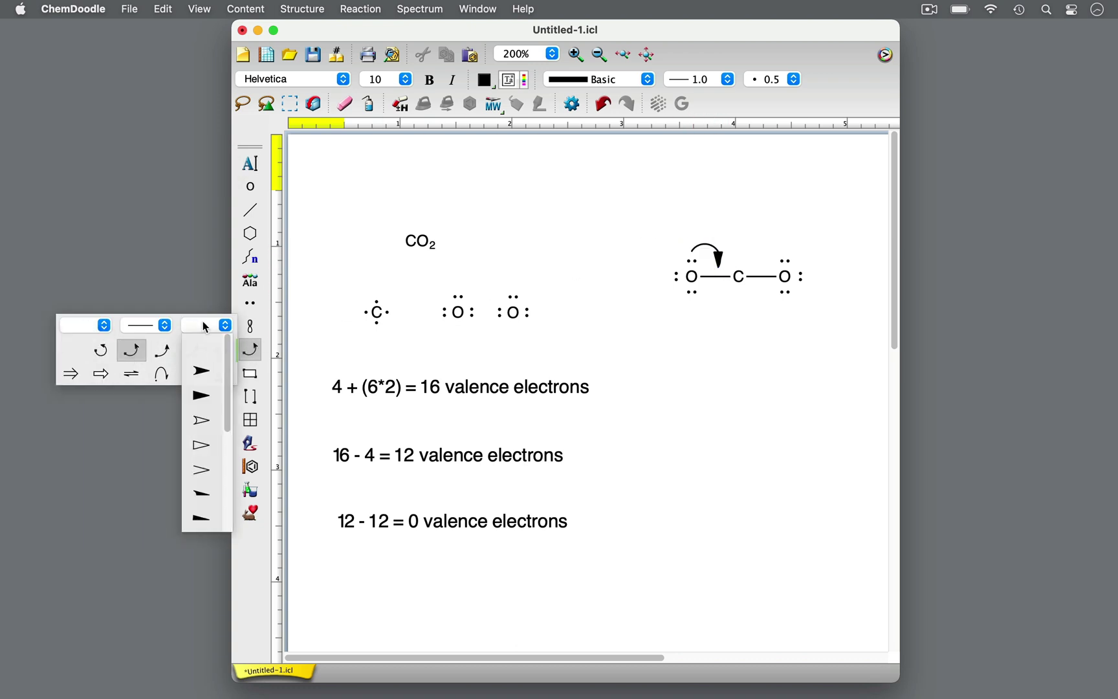
{"action": "left_click", "coordinate": [201, 371]}
{"action": "left_click_drag", "start_coordinate": [785, 258], "coordinate": [761, 266]}
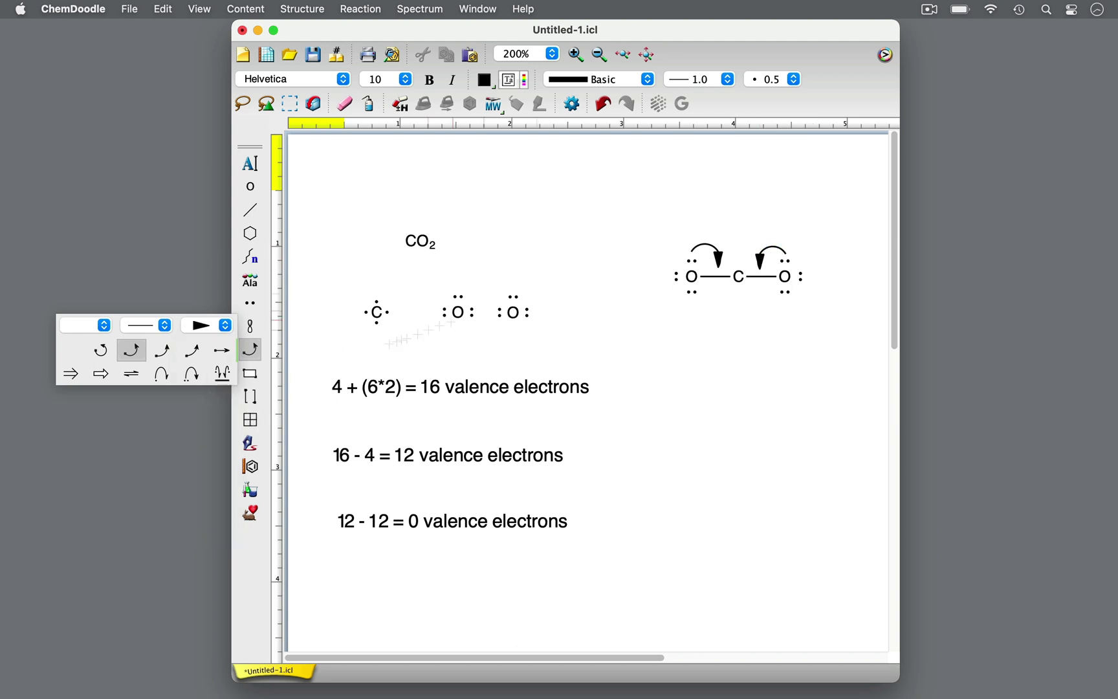
Draw a straight downward arrow below the structure and build an O=C=O molecule with two double bonds beneath it.
{"action": "left_click", "coordinate": [222, 350]}
{"action": "left_click_drag", "start_coordinate": [741, 313], "coordinate": [741, 370]}
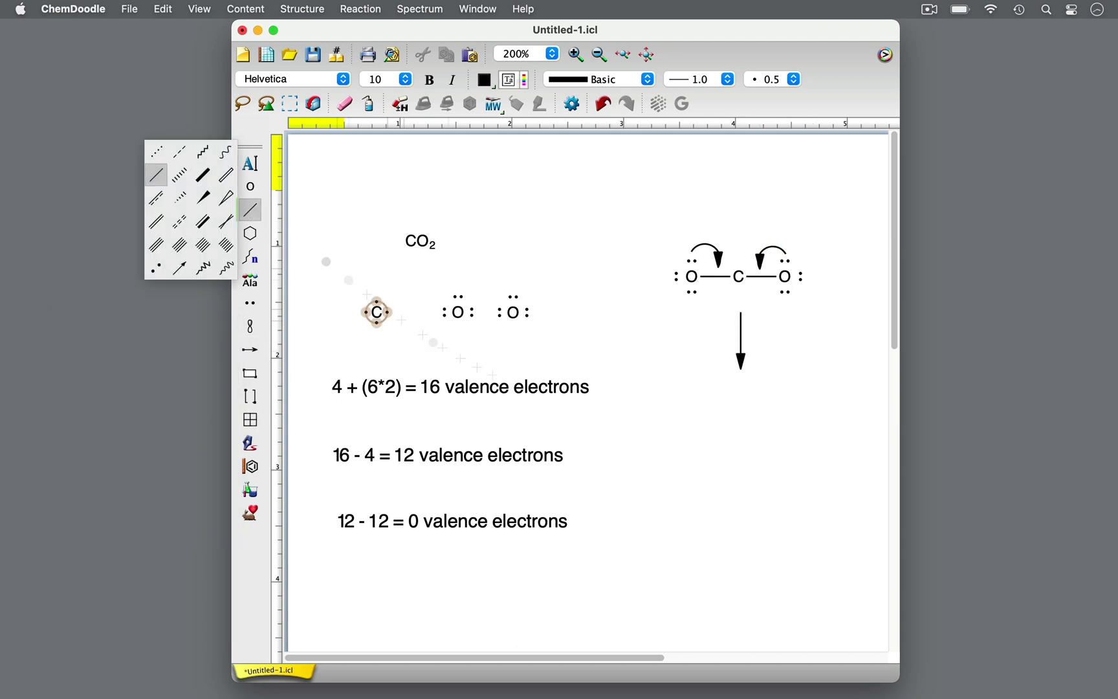
{"action": "left_click", "coordinate": [742, 417]}
{"action": "key", "text": "o"}
{"action": "left_click_drag", "start_coordinate": [742, 417], "coordinate": [788, 418]}
{"action": "key", "text": "2"}
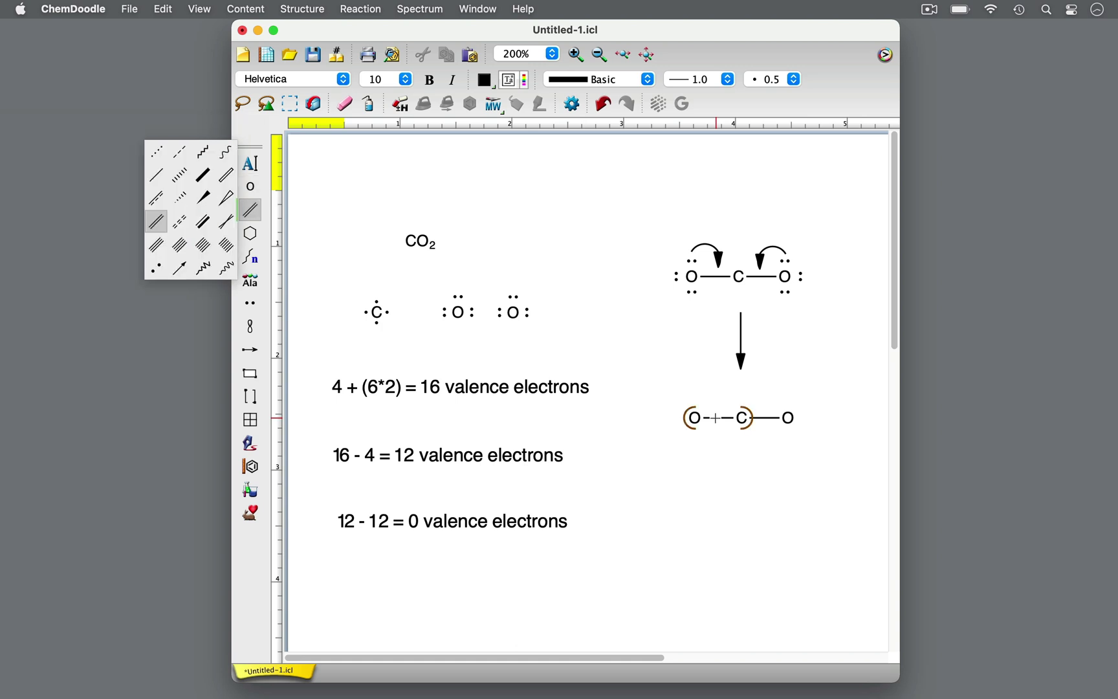
{"action": "left_click", "coordinate": [717, 417]}
{"action": "left_click", "coordinate": [766, 418]}
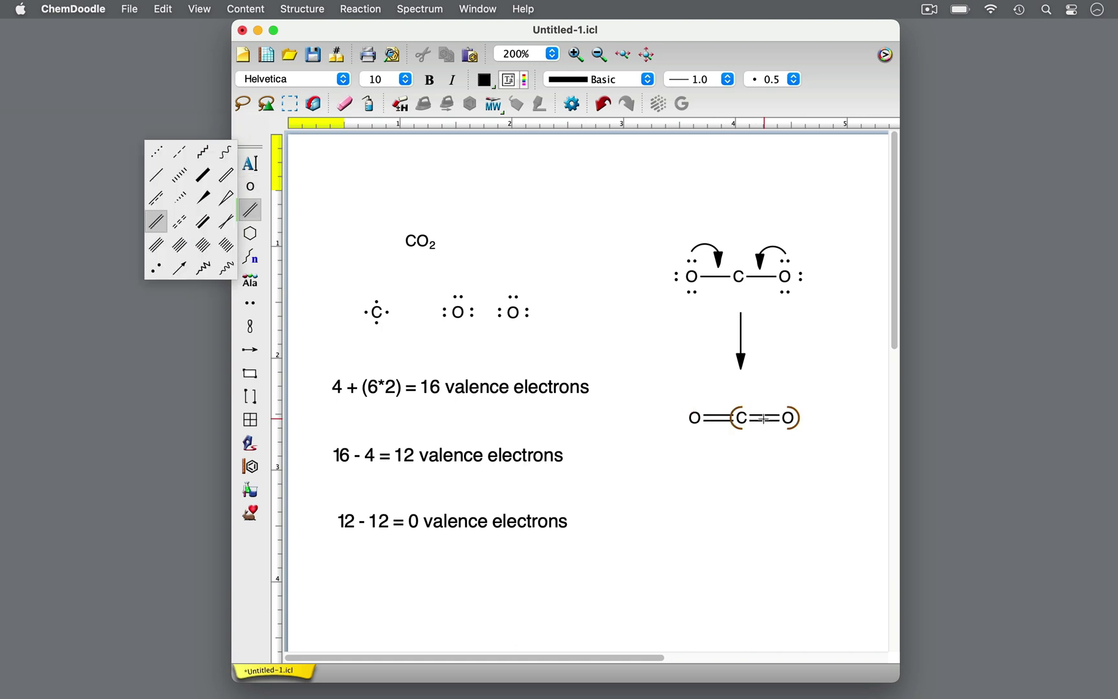
Select the O=C=O molecule and create its Lewis dot structure.
{"action": "left_click", "coordinate": [289, 109]}
{"action": "left_click", "coordinate": [302, 9]}
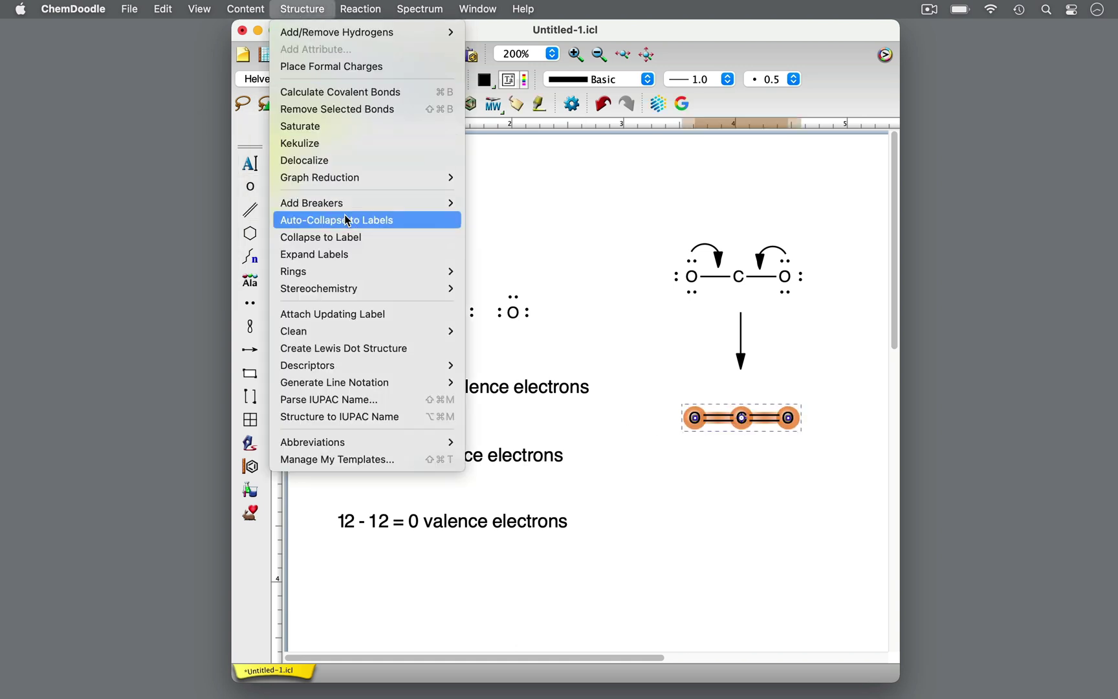
{"action": "left_click", "coordinate": [425, 350]}
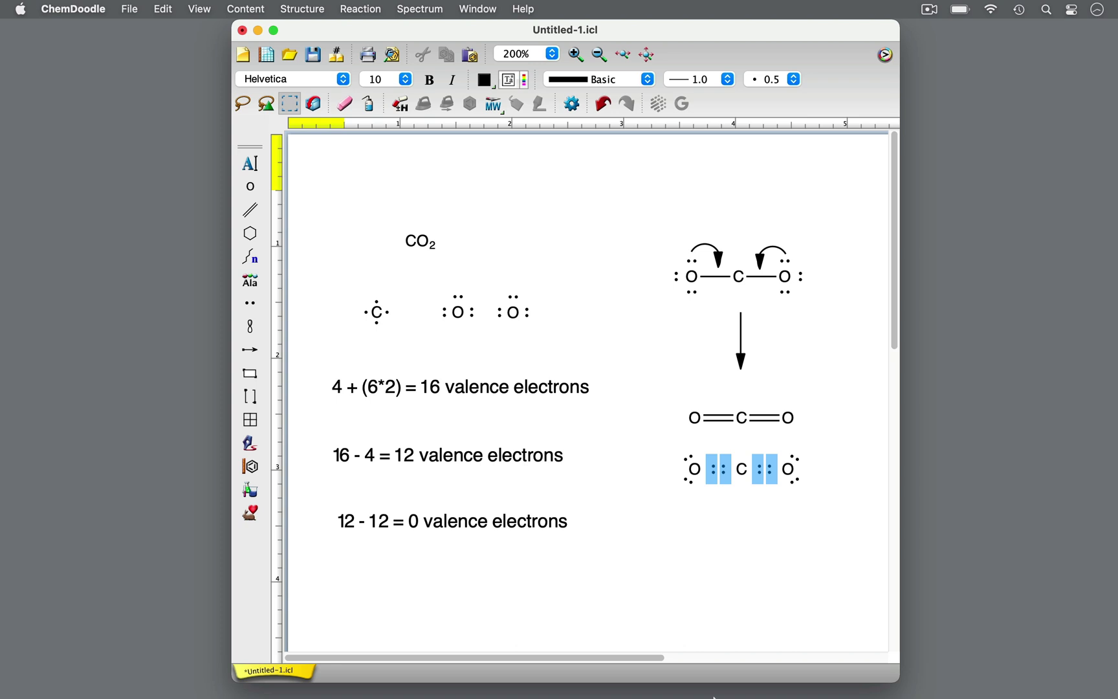
Add two lone pairs to each oxygen of the double-bonded O=C=O molecule.
{"action": "left_click", "coordinate": [250, 303]}
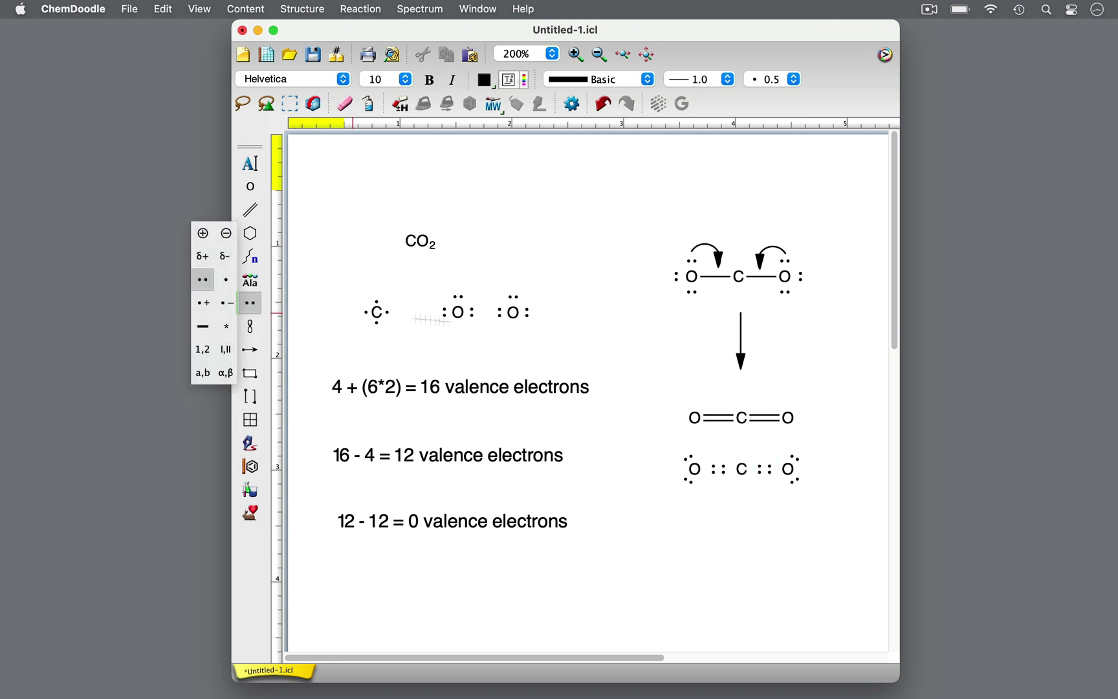
{"action": "left_click", "coordinate": [683, 418]}
{"action": "left_click", "coordinate": [802, 418]}
{"action": "left_click", "coordinate": [688, 456]}
{"action": "left_click", "coordinate": [687, 482], "text": "shift"}
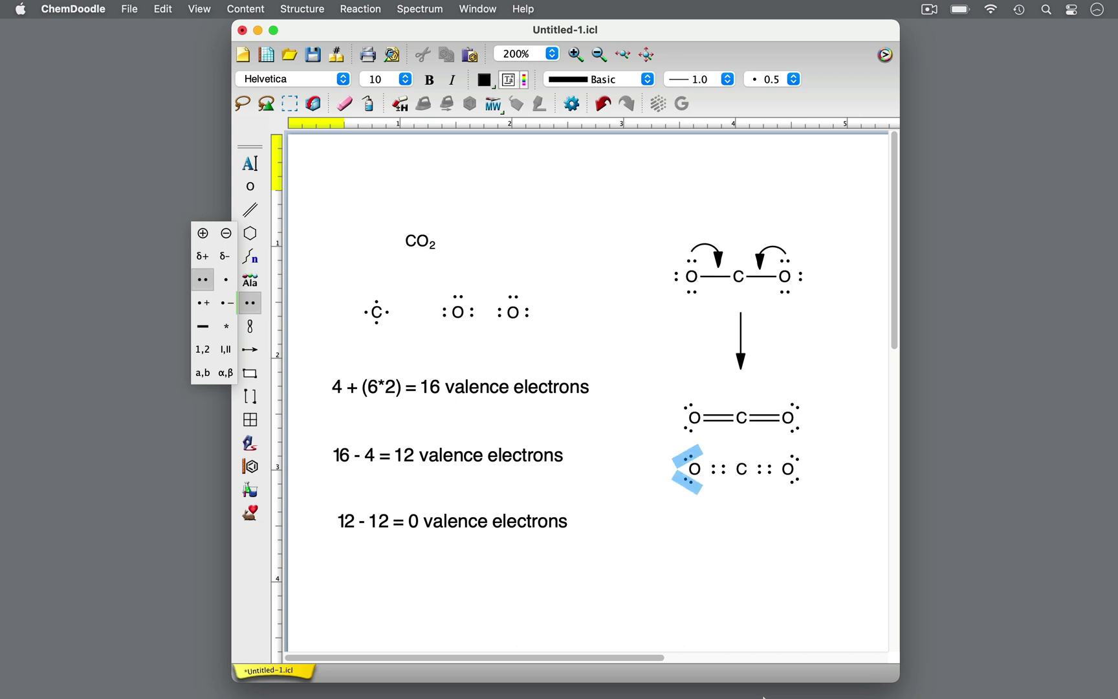
{"action": "left_click", "coordinate": [712, 469], "text": "shift"}
{"action": "left_click", "coordinate": [725, 469], "text": "shift"}
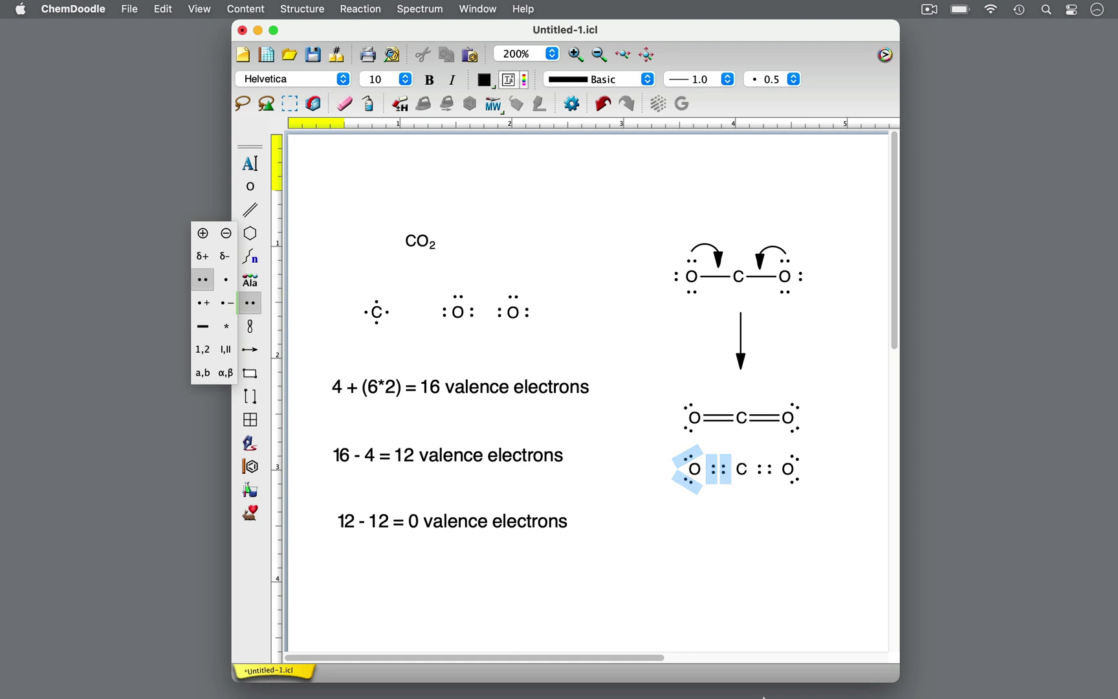
{"action": "key", "text": "super+g"}
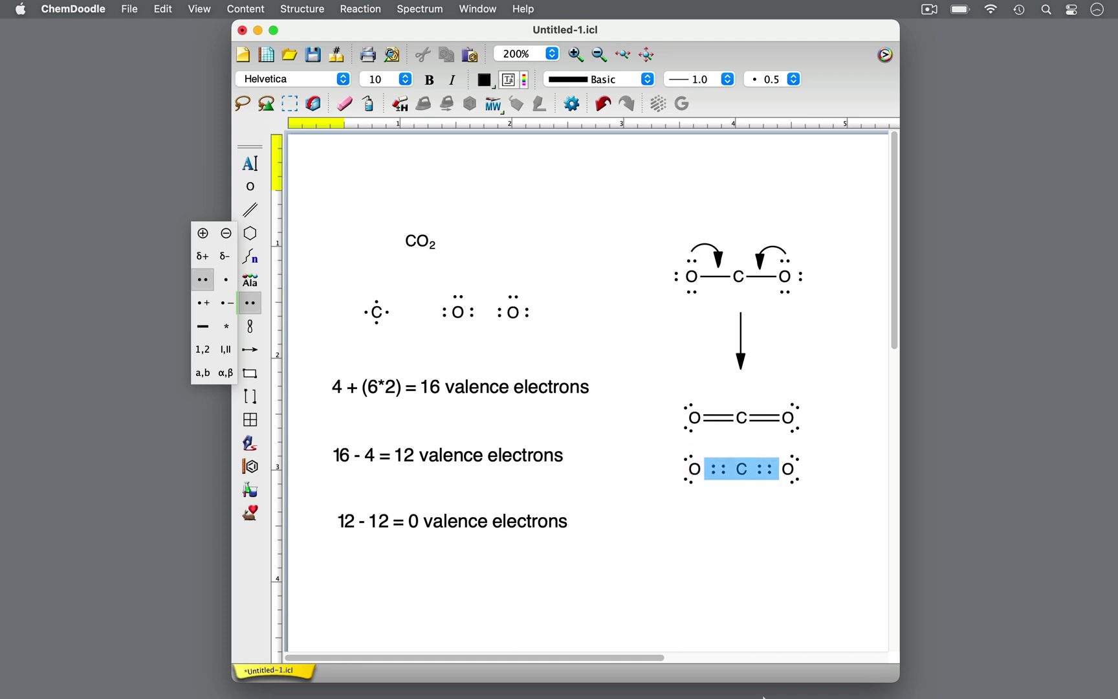
Add the text "8*2 = 16 valence electrons" below the CO2 Lewis dot structure.
{"action": "left_click", "coordinate": [249, 163]}
{"action": "left_click", "coordinate": [658, 552]}
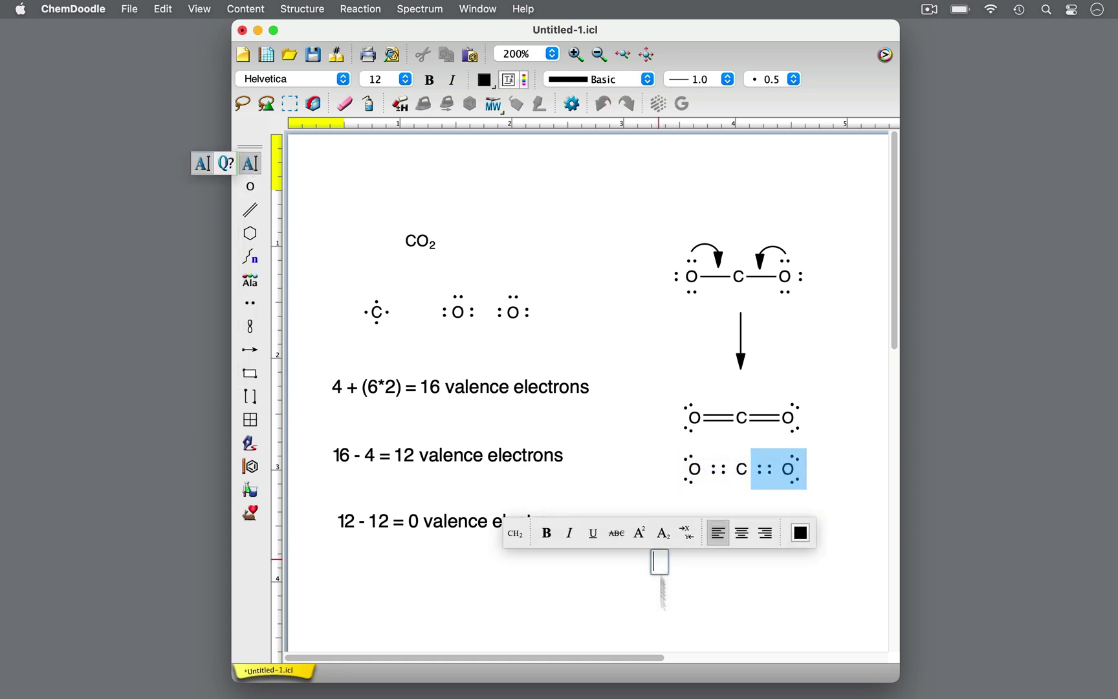
{"action": "type", "text": "8*2 = 16 valence electrons"}
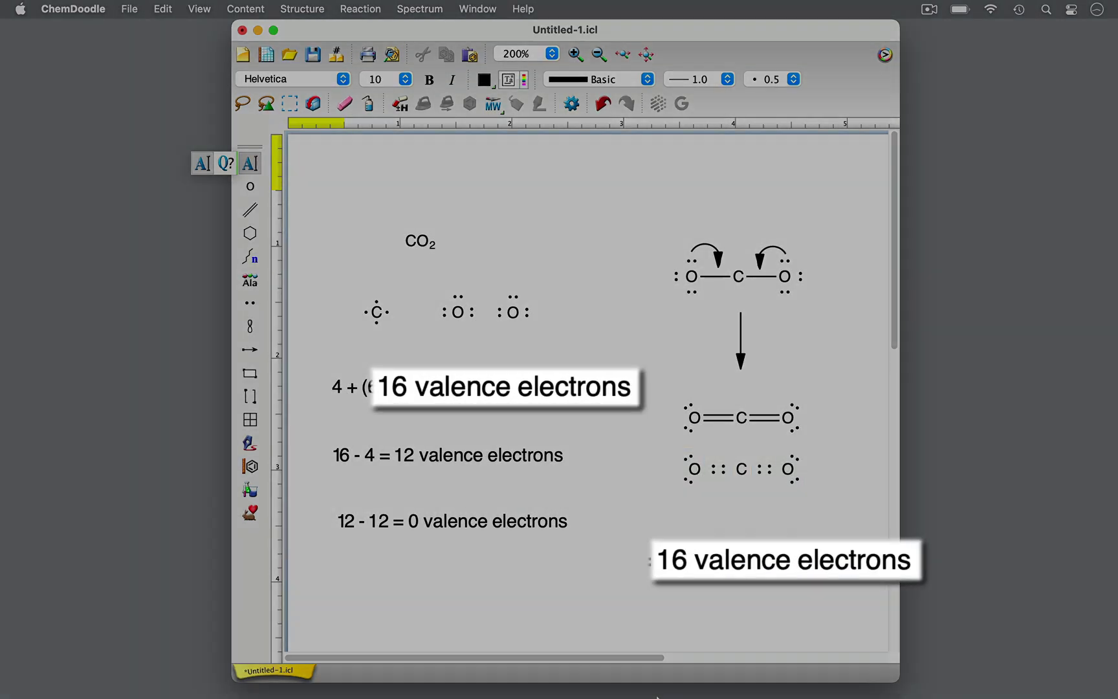